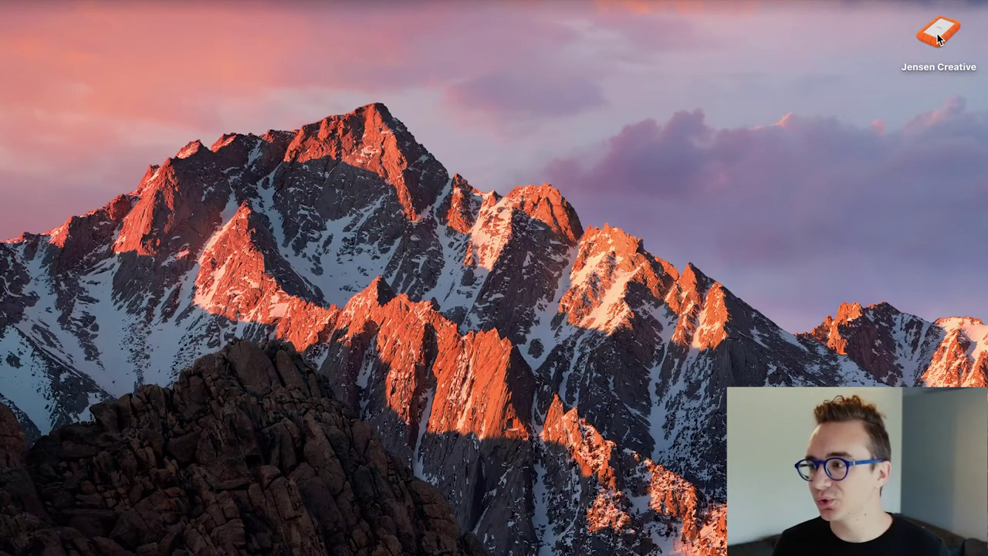
# - Open the Jensen Creative drive and try its icon, list, column and Cover Flow views
pyautogui.doubleClick(938, 37)
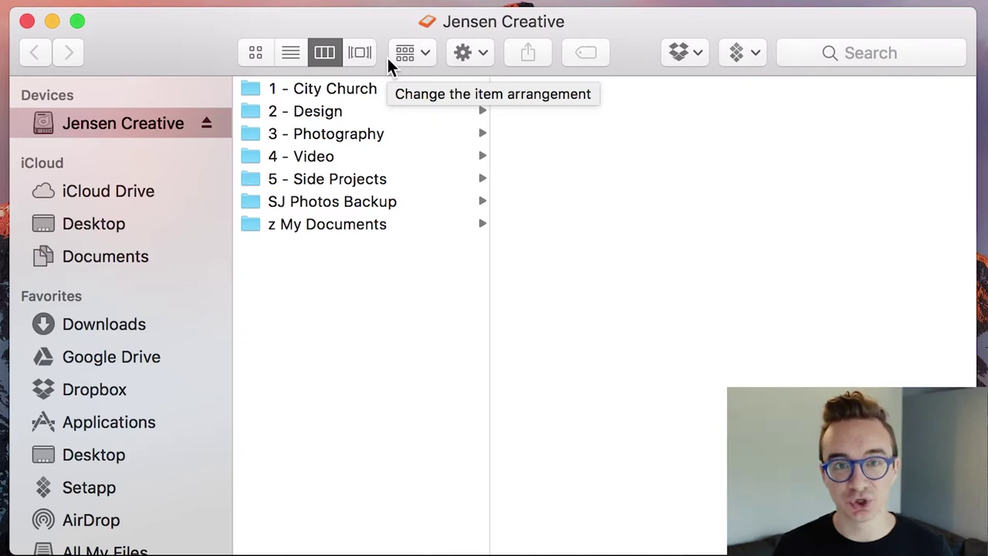
pyautogui.click(257, 54)
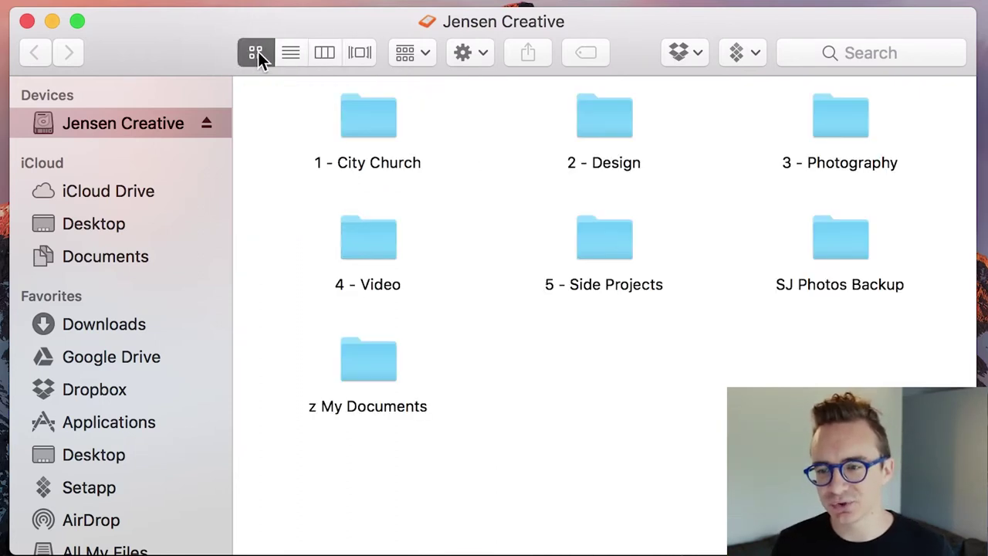
pyautogui.click(294, 52)
pyautogui.click(324, 54)
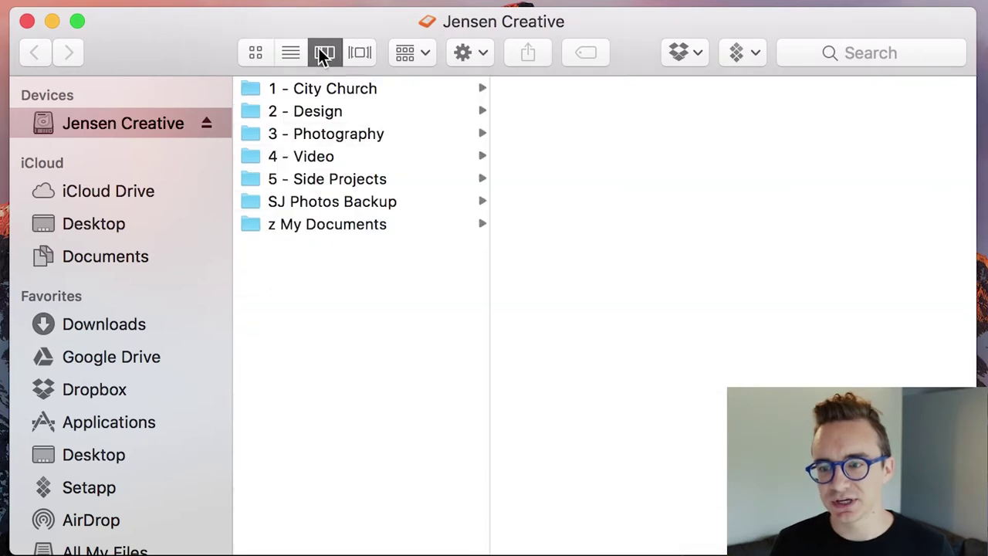
pyautogui.click(359, 54)
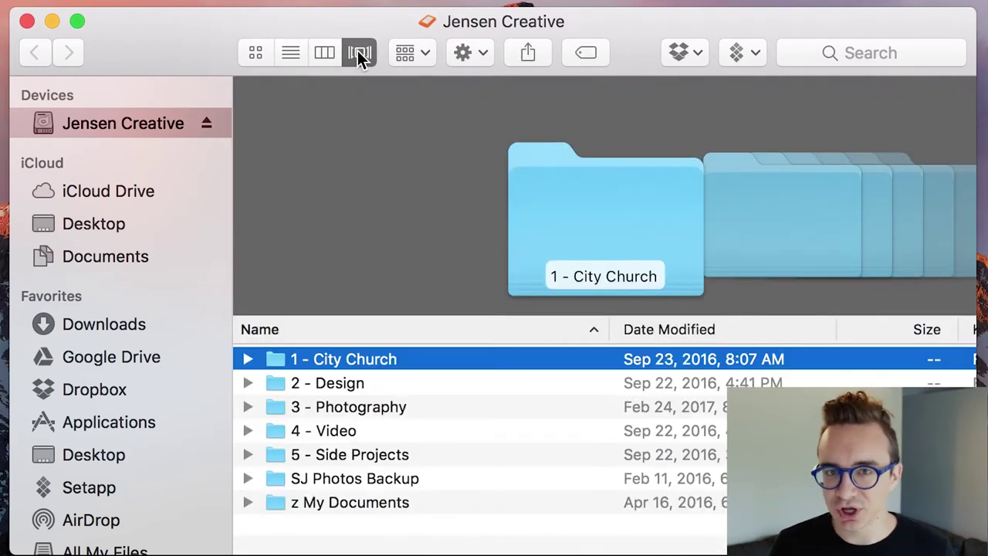
# - In icon view, open 4 - Video and its 01 - Personal subfolder, then return to the drive's top level
pyautogui.press('super+1')
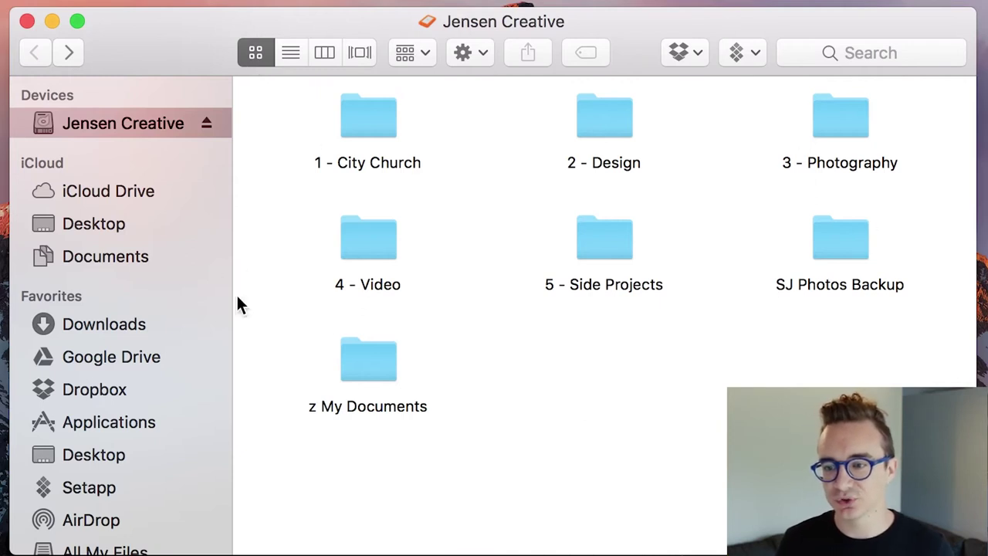
pyautogui.doubleClick(373, 255)
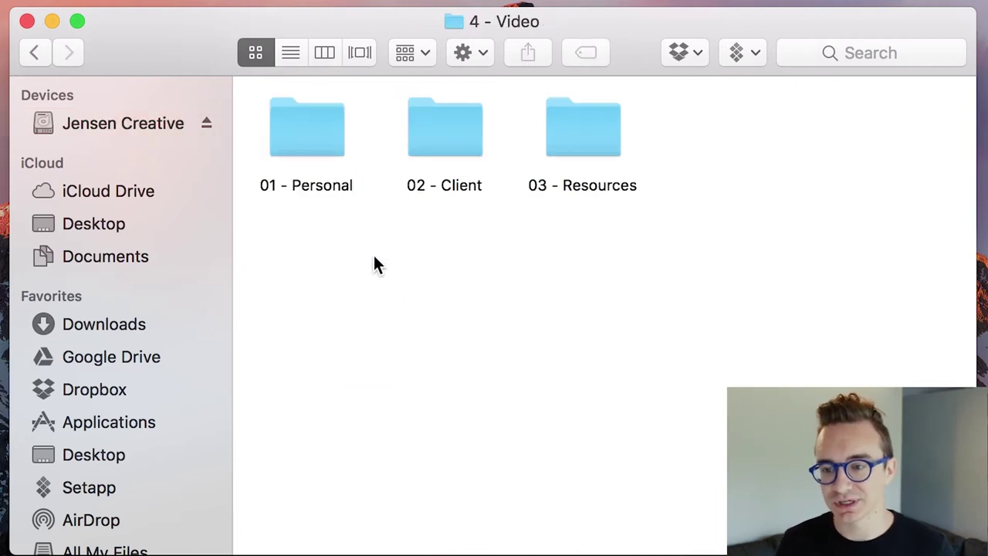
pyautogui.doubleClick(307, 142)
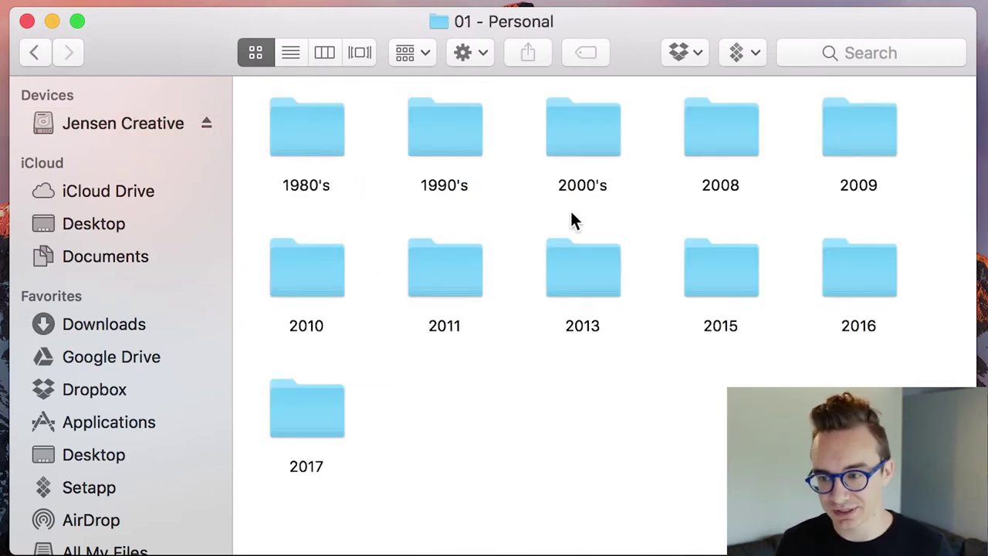
pyautogui.click(35, 52)
pyautogui.click(34, 54)
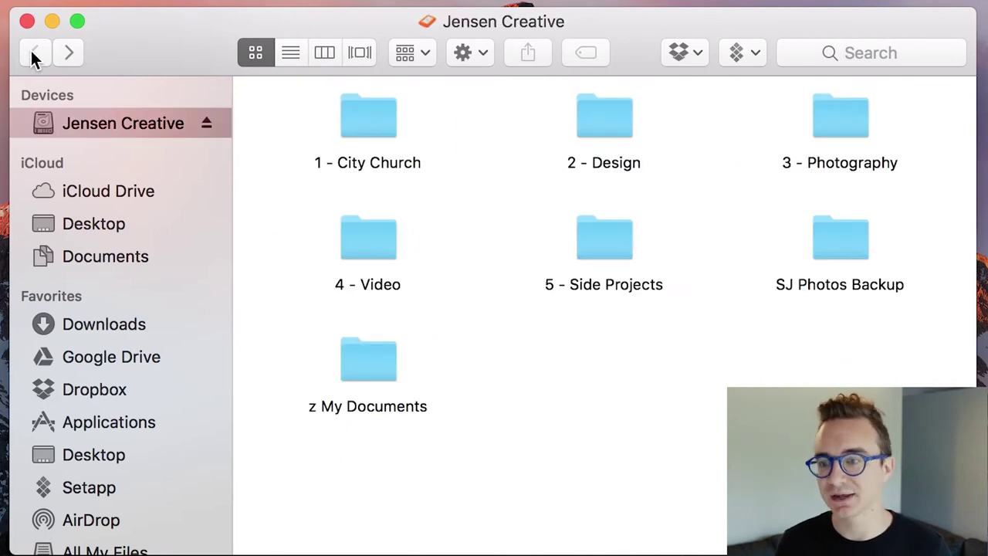
# - Show the drive as a list and expand the 1 - City Church folder and its Logos subfolder
pyautogui.click(292, 52)
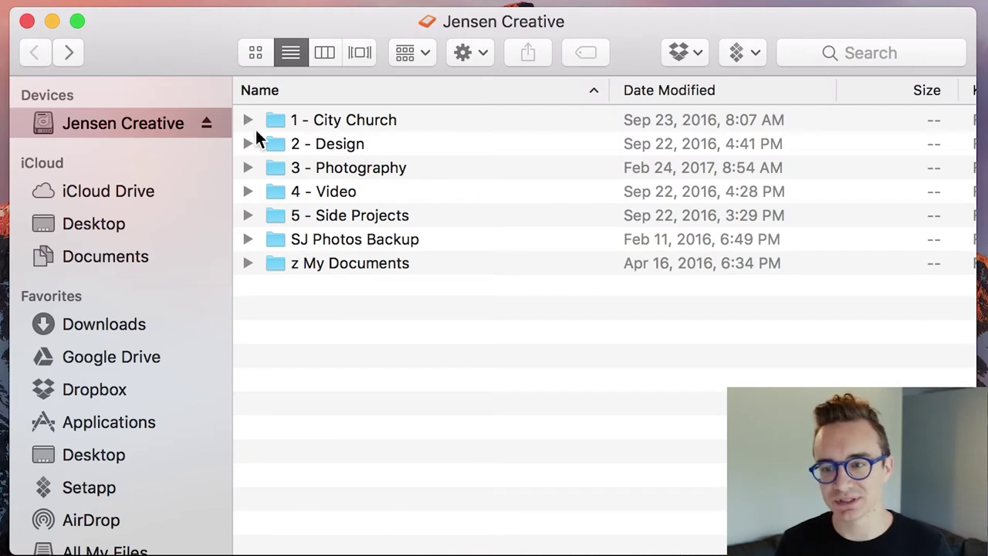
pyautogui.click(248, 121)
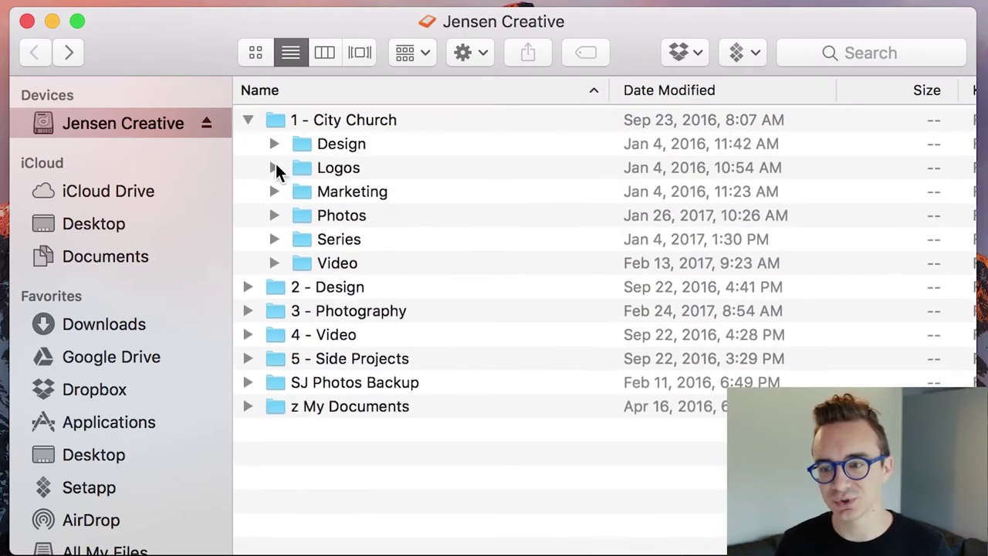
pyautogui.click(275, 168)
# - Show the drive in Cover Flow and flip through the folder previews and back
pyautogui.click(360, 53)
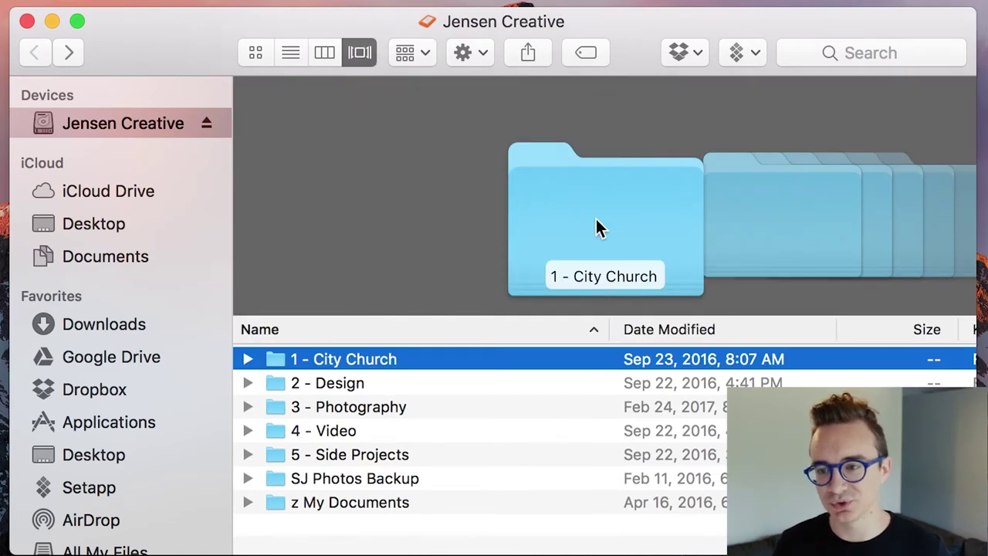
pyautogui.hscroll(6, 673, 210)
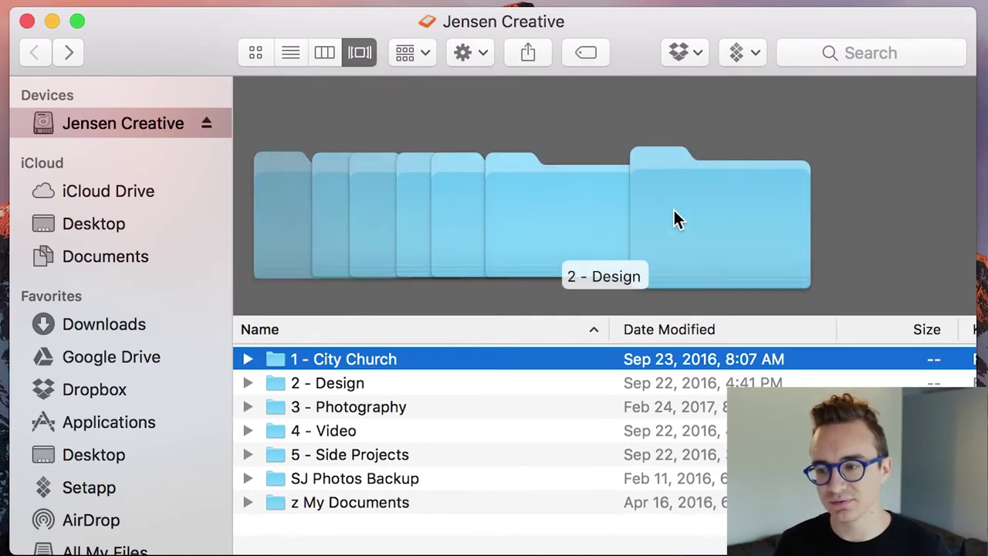
pyautogui.hscroll(-6, 656, 208)
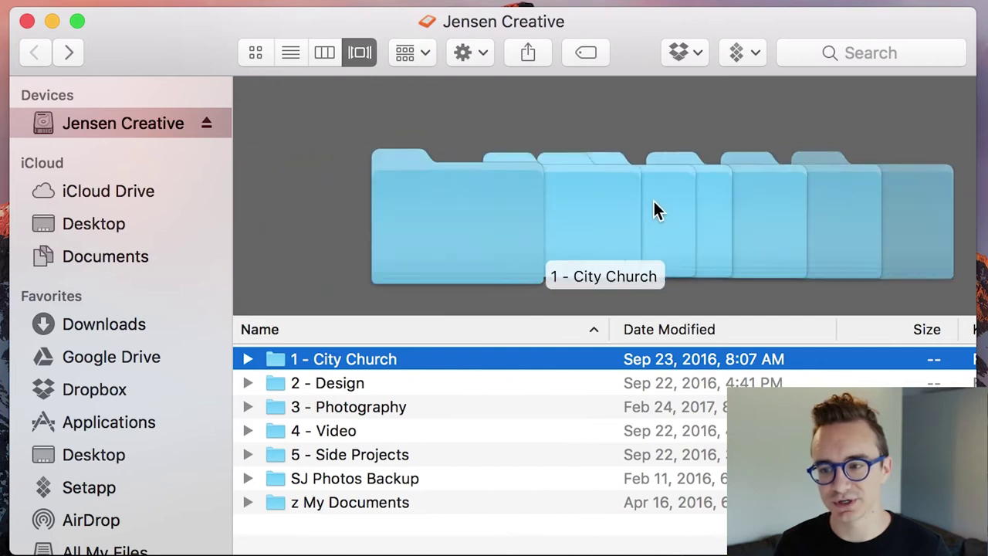
# - Switch the drive to column view, preview 1 - City Church, and return to the drive's top level
pyautogui.click(315, 58)
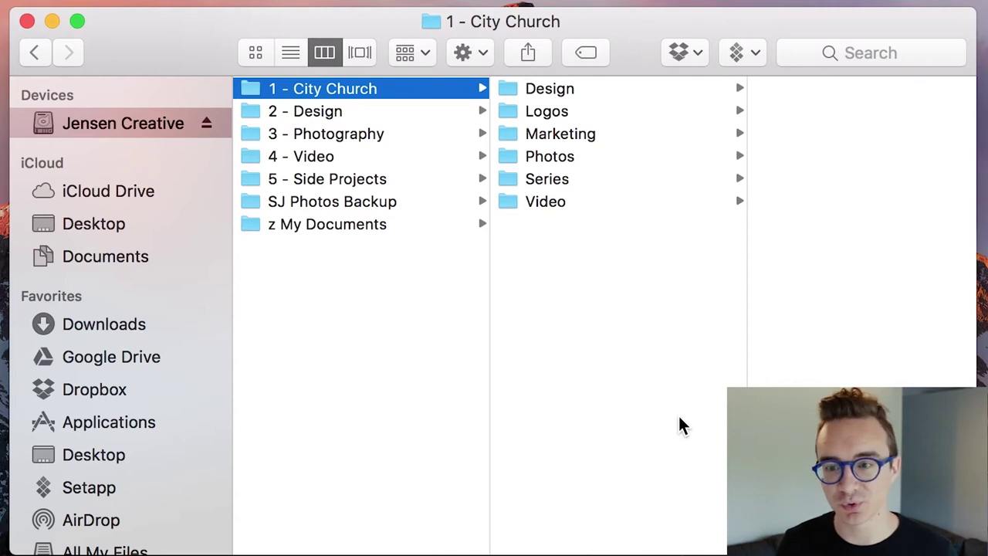
pyautogui.click(161, 130)
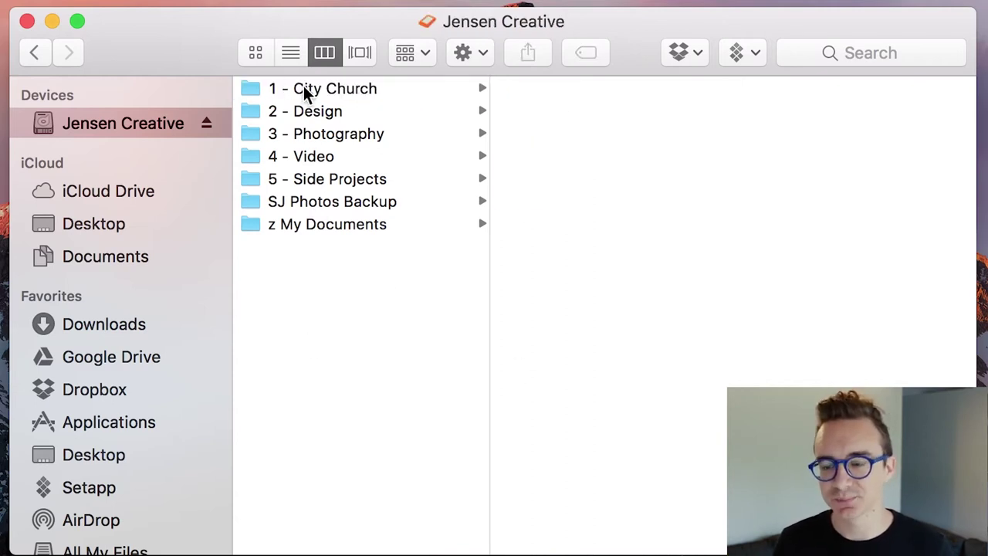
pyautogui.click(336, 90)
pyautogui.click(110, 126)
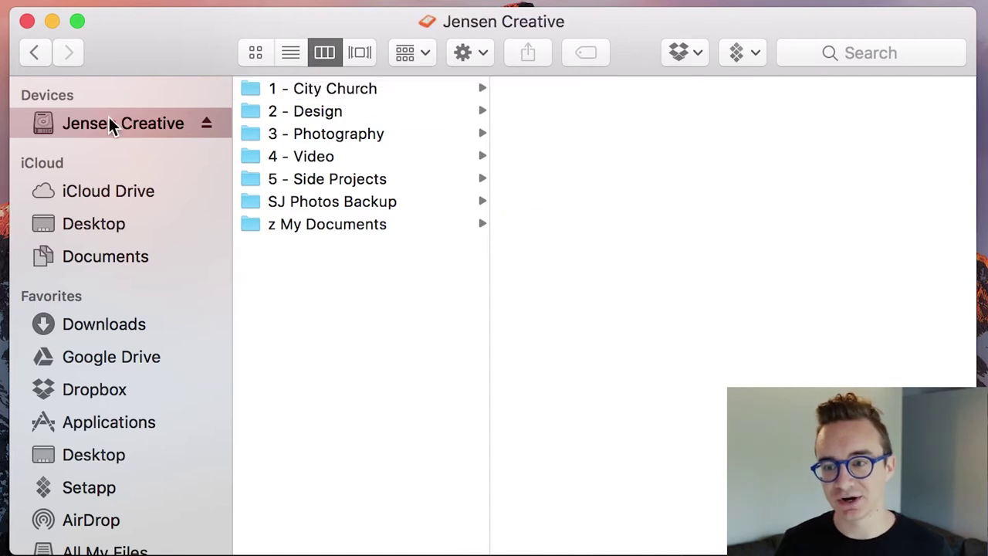
# - Step through the drive's top-level folders from 1 - City Church and stop on 4 - Video
pyautogui.press('Down')
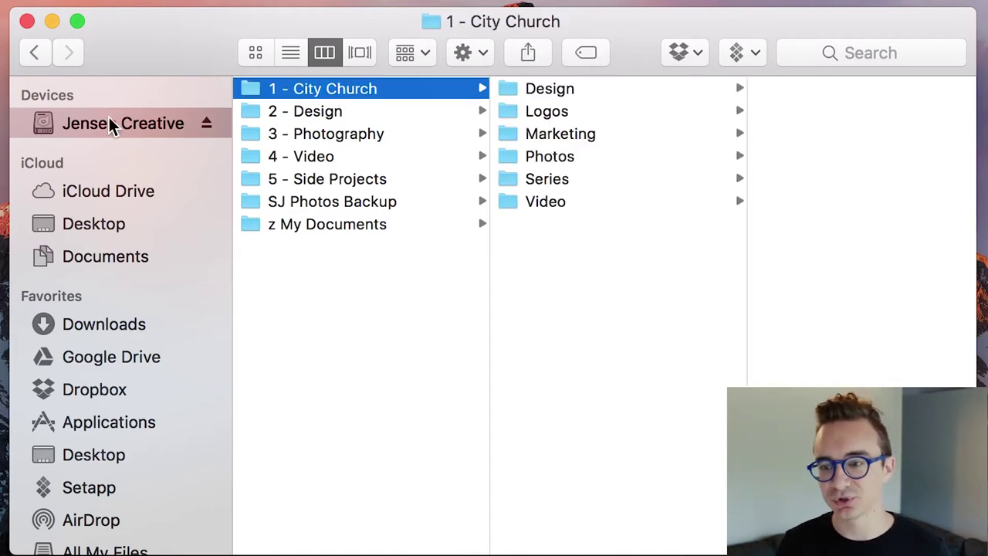
pyautogui.press('Down')
pyautogui.press('Down')
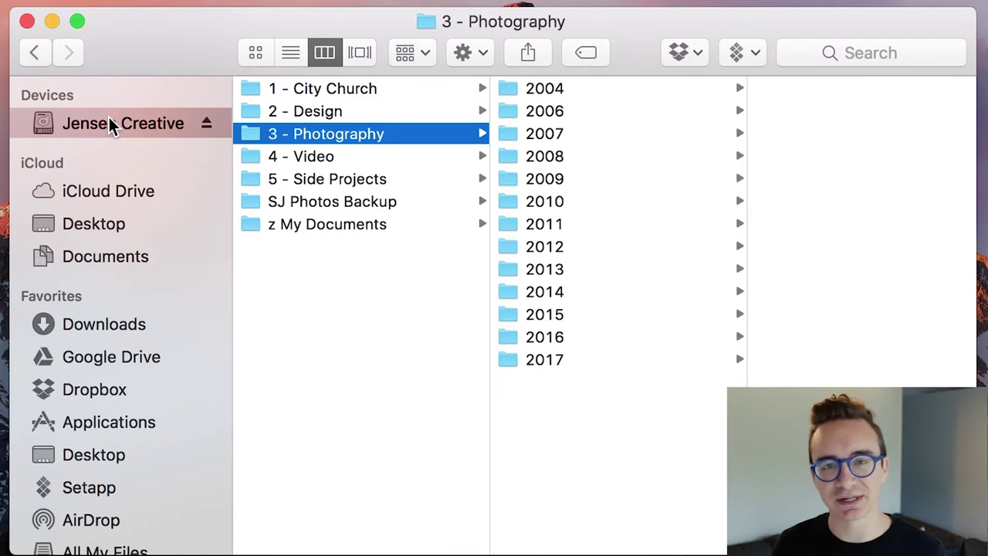
pyautogui.press('Up')
pyautogui.press('Up')
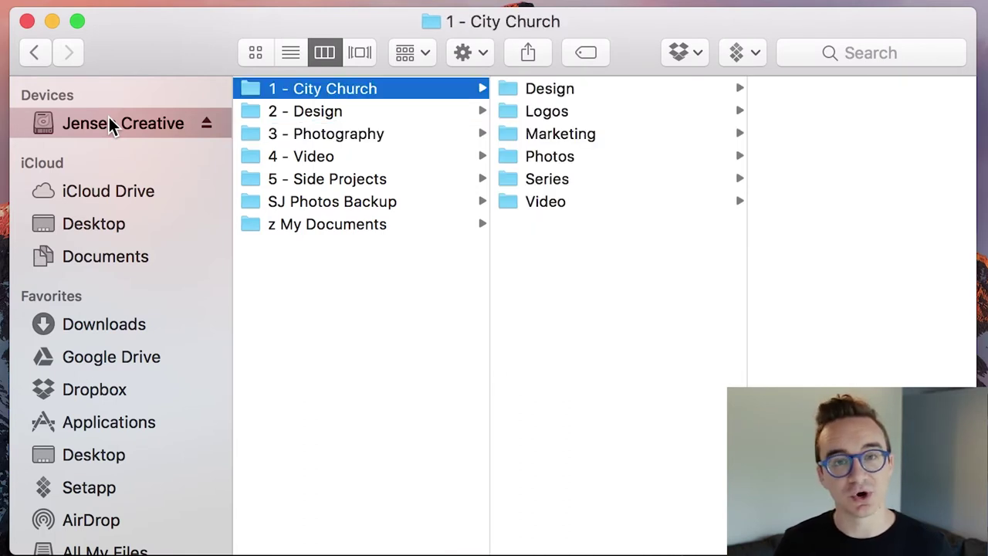
pyautogui.press('Down')
pyautogui.press('Down')
pyautogui.press('Down')
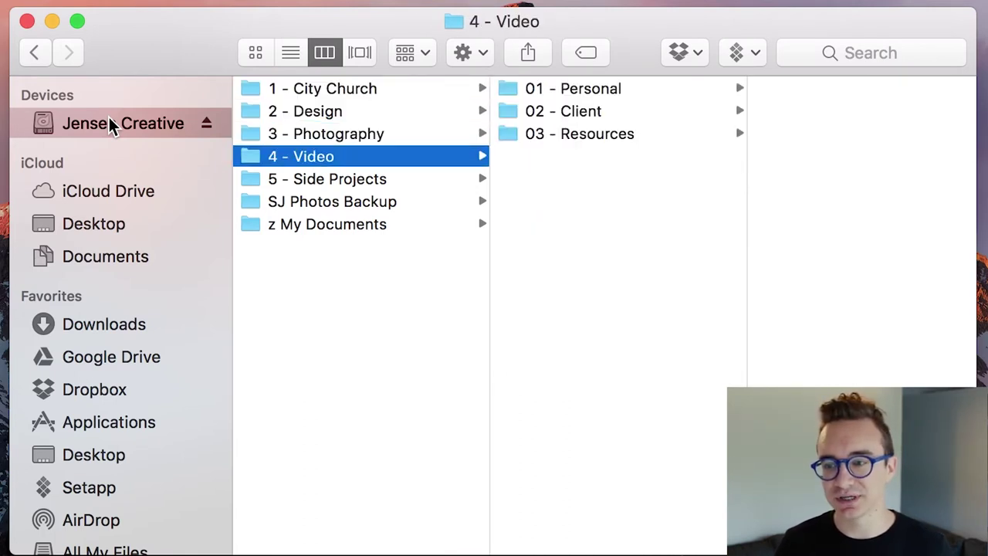
# - Enter 01 - Personal inside 4 - Video and move through its year folders from 1980's to 2017
pyautogui.press('Right')
pyautogui.press('Right')
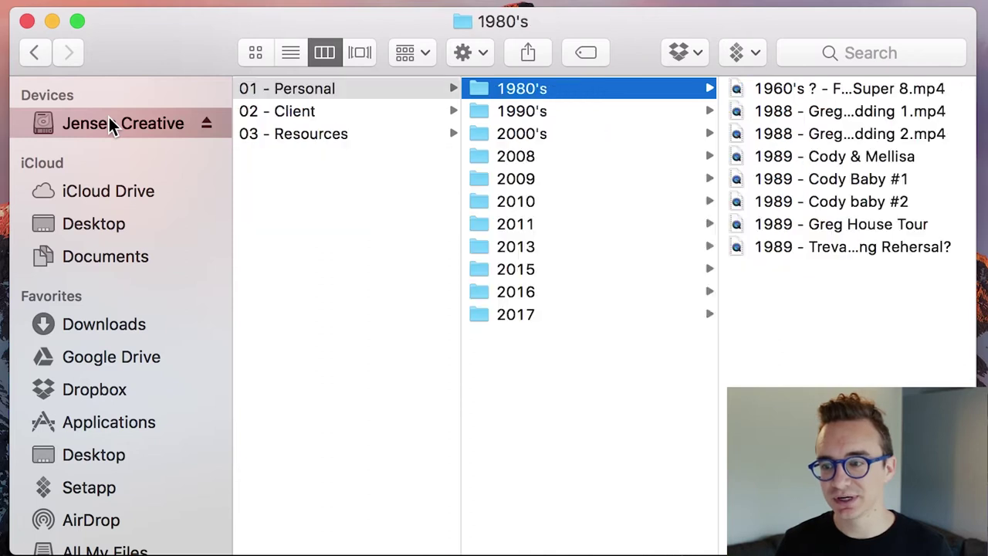
pyautogui.press('Down')
pyautogui.press('Down')
pyautogui.press('Down')
pyautogui.press('Down')
pyautogui.press('Down')
pyautogui.press('Down')
pyautogui.press('Down')
pyautogui.press('Down')
pyautogui.press('Down')
pyautogui.press('Down')
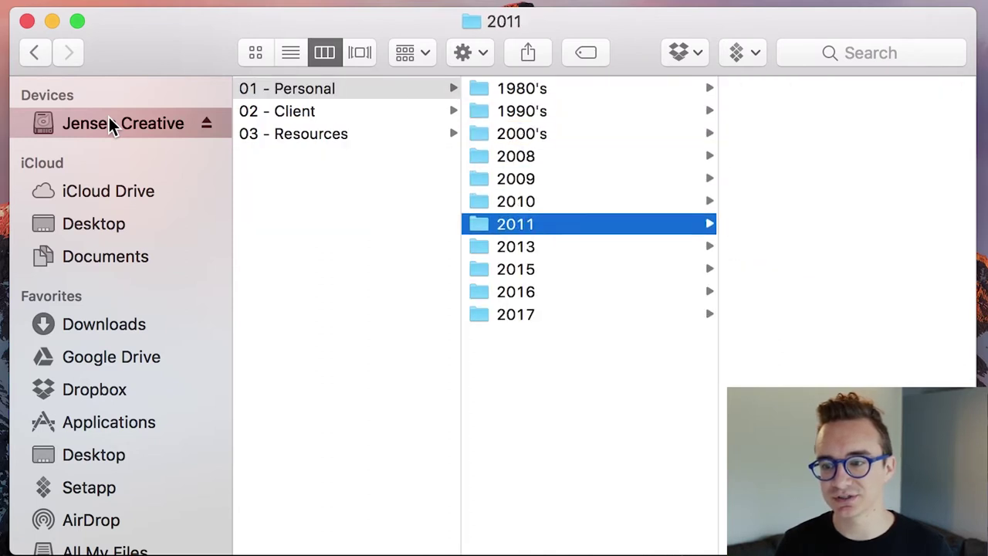
# - Go into 2017, 04 - April and 18 - Staff Golf Day, and preview its Project folder
pyautogui.press('Right')
pyautogui.press('Down')
pyautogui.press('Down')
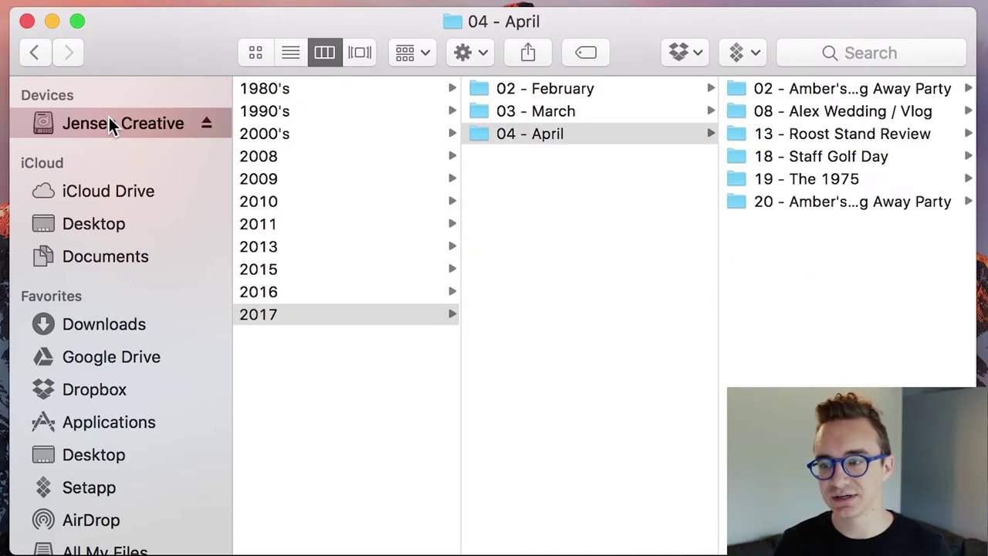
pyautogui.press('Right')
pyautogui.press('Down')
pyautogui.press('Down')
pyautogui.press('Down')
pyautogui.press('Right')
pyautogui.press('Down')
pyautogui.press('Down')
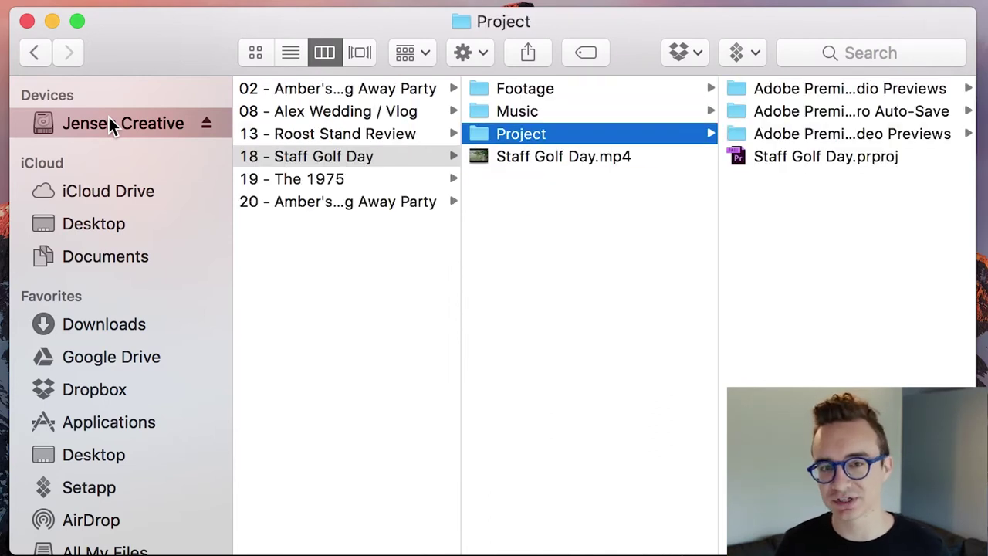
# - Examine the column hierarchy between the Staff Golf Day GoPro clips and the drive's top-level folders
pyautogui.press('Left')
pyautogui.press('Left')
pyautogui.press('Left')
pyautogui.press('Left')
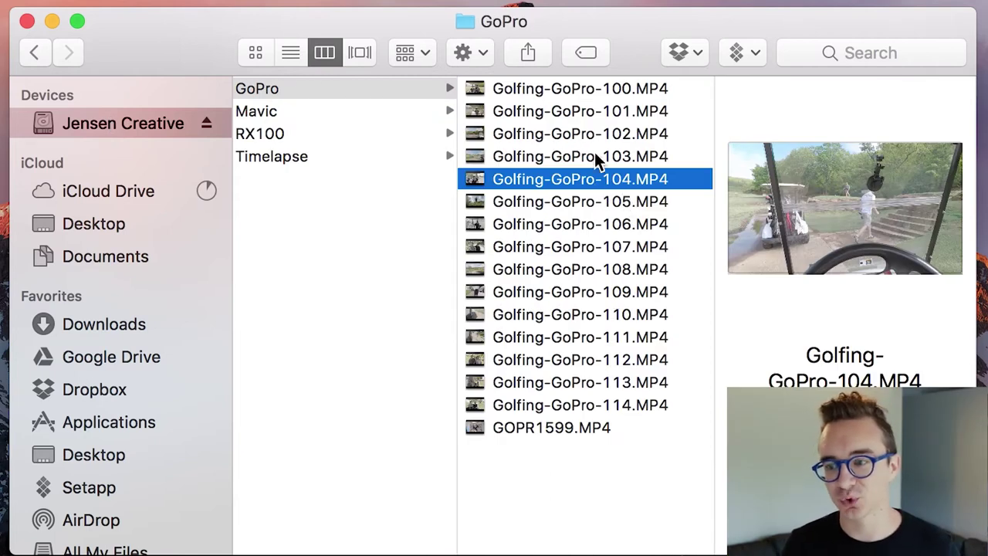
pyautogui.hscroll(-10, 595, 159)
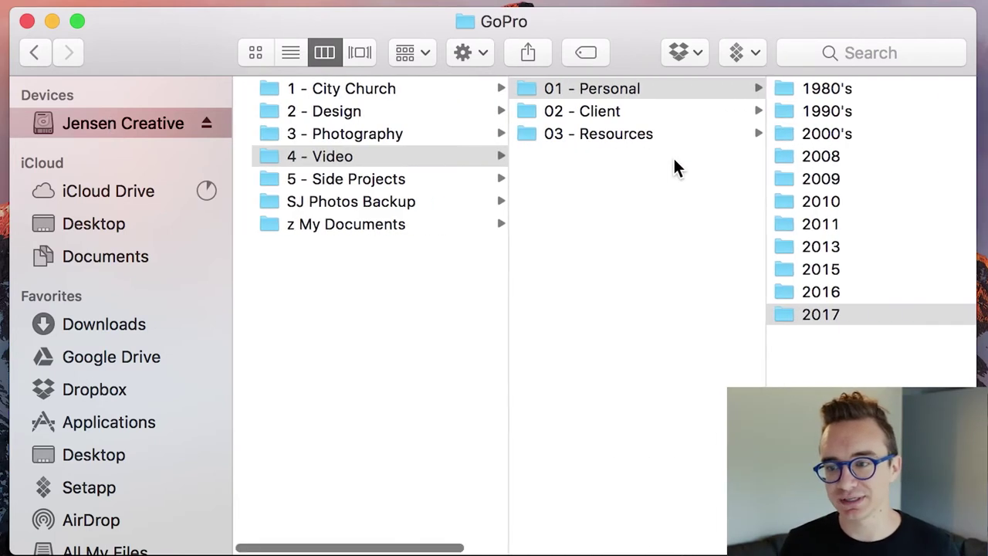
pyautogui.hscroll(10, 673, 165)
pyautogui.hscroll(-10, 672, 165)
pyautogui.hscroll(10, 424, 160)
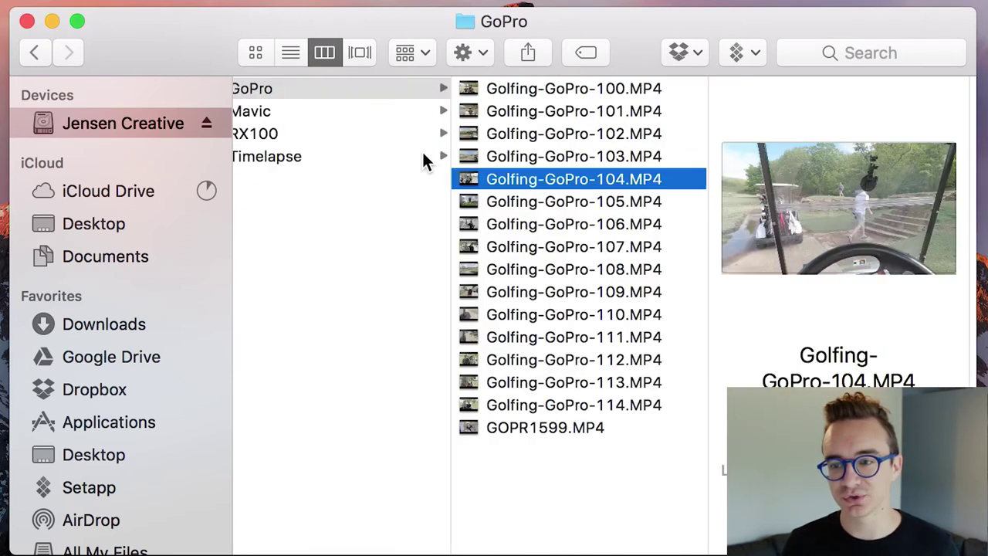
pyautogui.hscroll(-10, 426, 160)
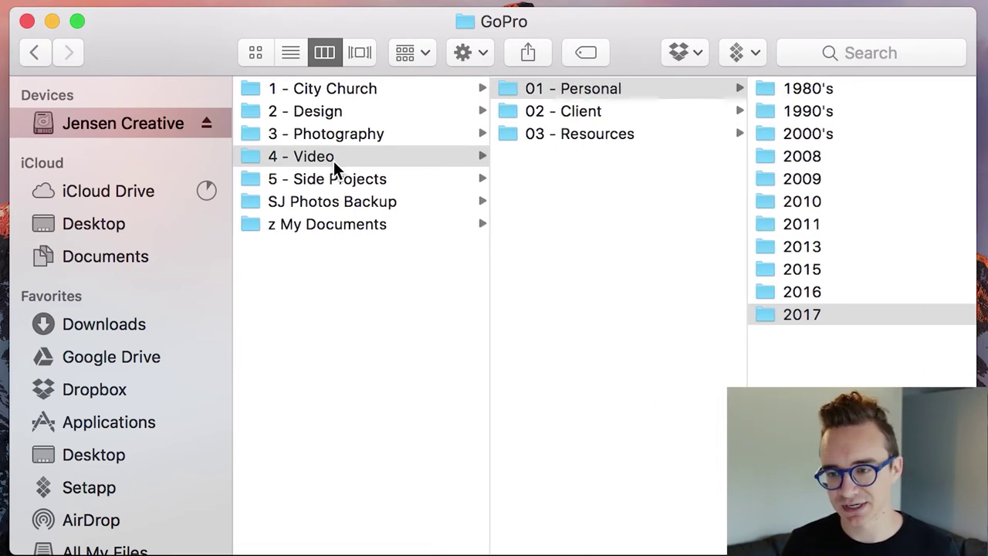
# - Preview the 1 - City Church and z My Documents folders, then clear the selection at the drive's top level
pyautogui.click(375, 88)
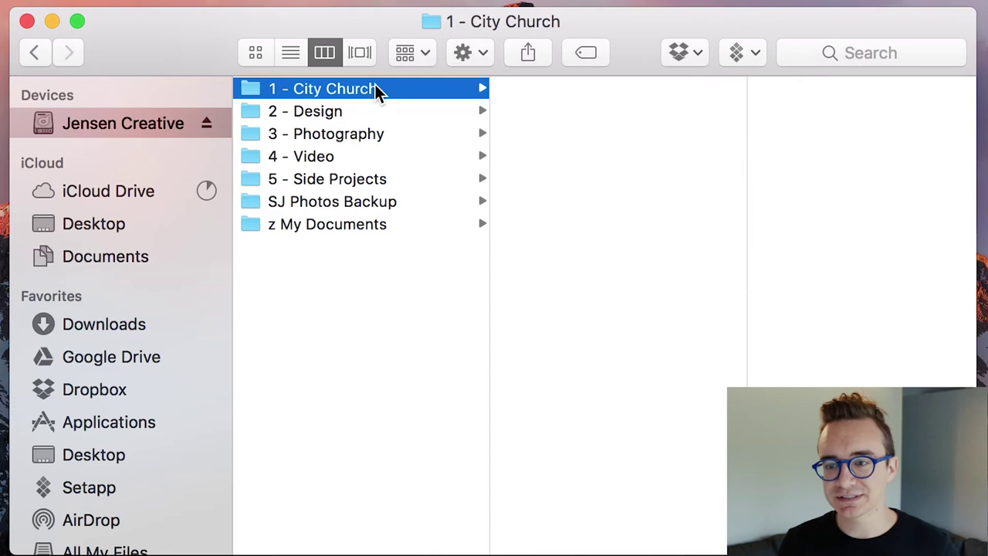
pyautogui.click(193, 127)
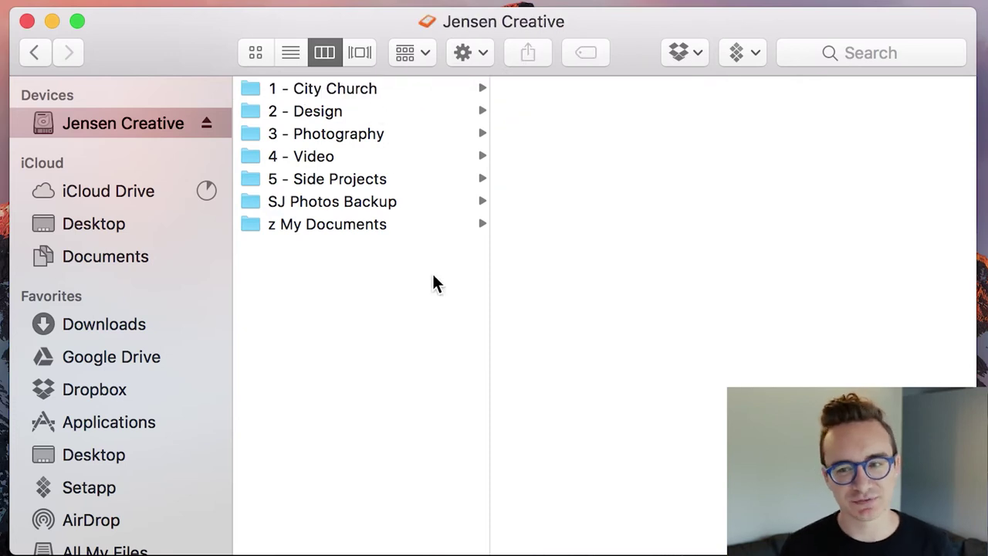
pyautogui.click(331, 222)
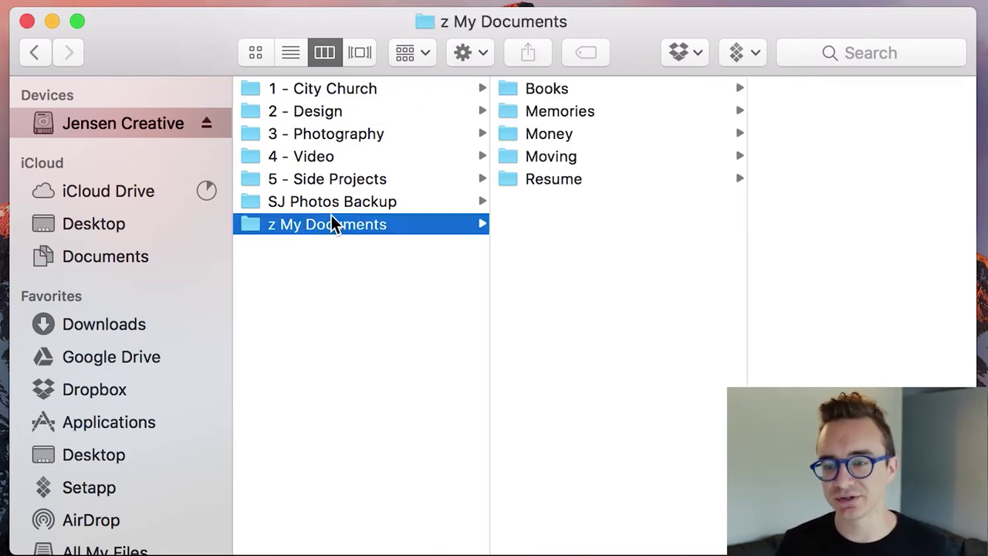
pyautogui.click(322, 293)
pyautogui.moveTo(322, 293); pyautogui.dragTo(356, 210)
pyautogui.click(366, 282)
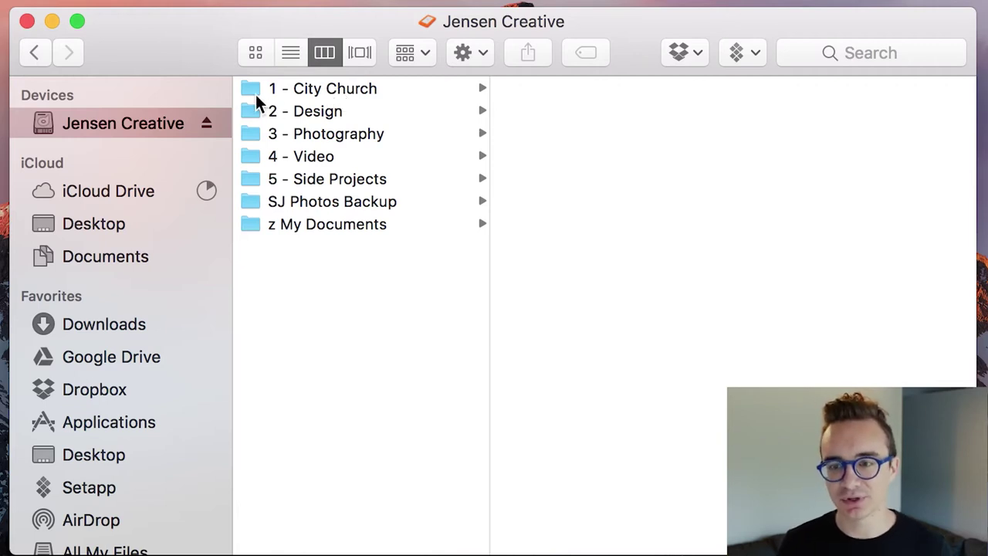
# - Browse 1 - City Church and its Design subfolder, then move on to the top-level 3 - Photography folder
pyautogui.press('Down')
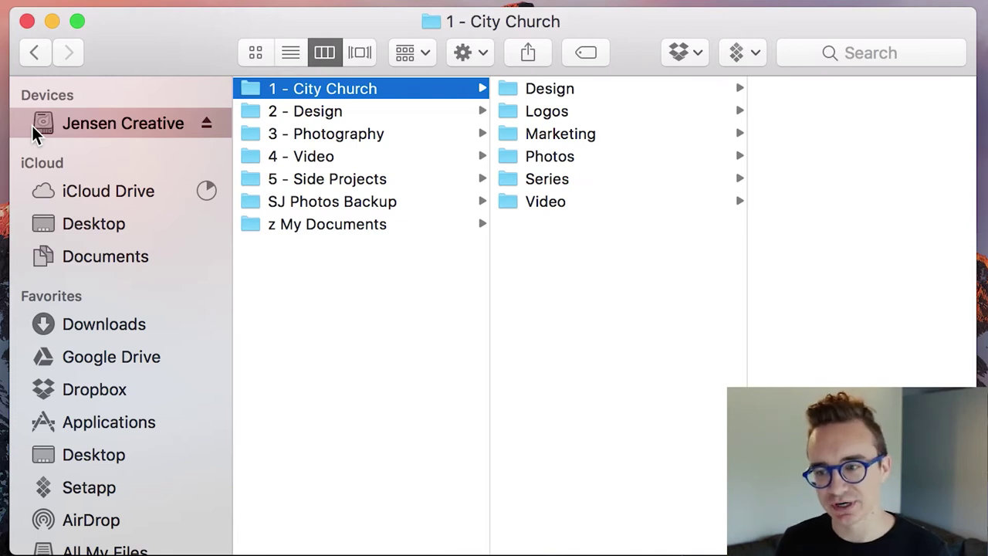
pyautogui.press('Right')
pyautogui.press('Down')
pyautogui.press('Up')
pyautogui.press('Left')
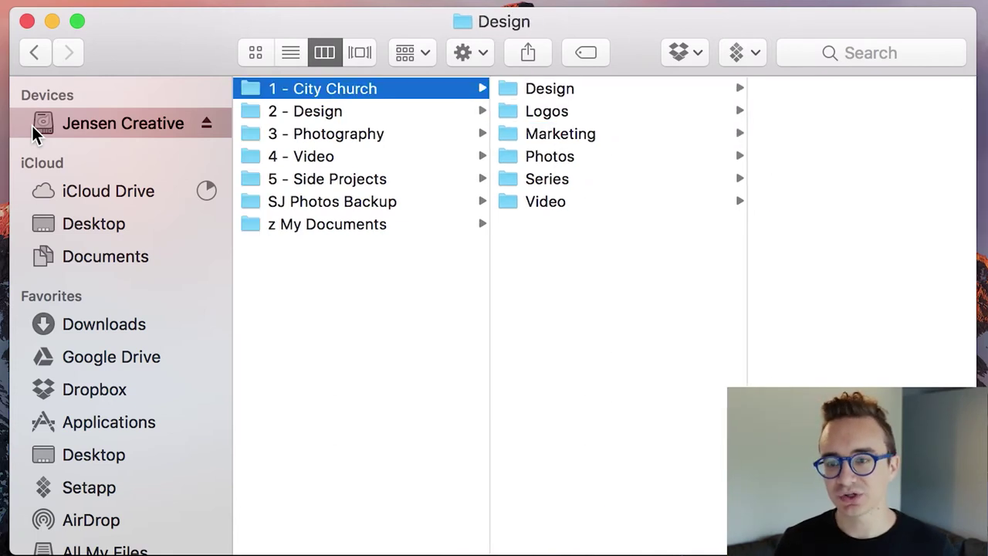
pyautogui.press('Down')
pyautogui.press('Down')
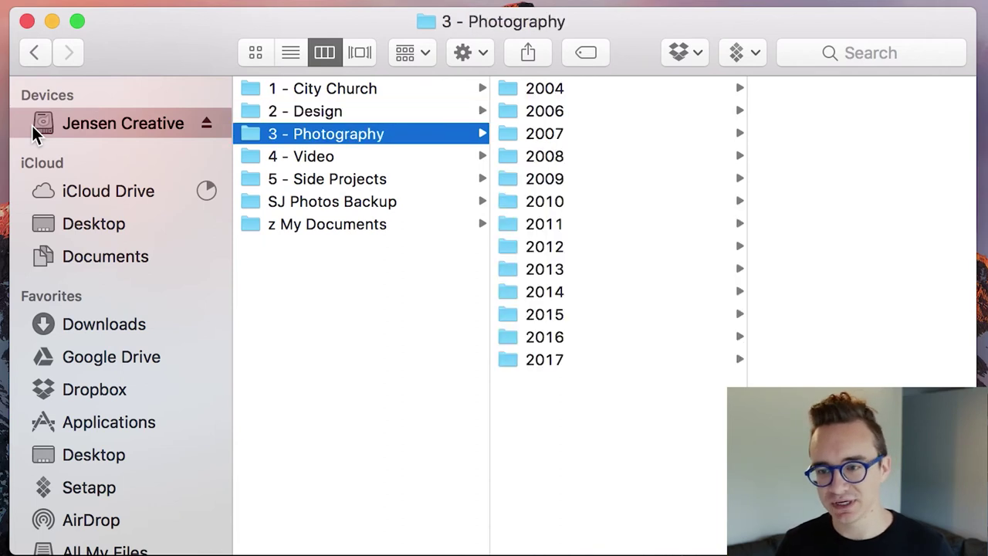
# - Preview the top-level 5 - Side Projects and 2 - Design folders, then return to 3 - Photography
pyautogui.press('Down')
pyautogui.press('Down')
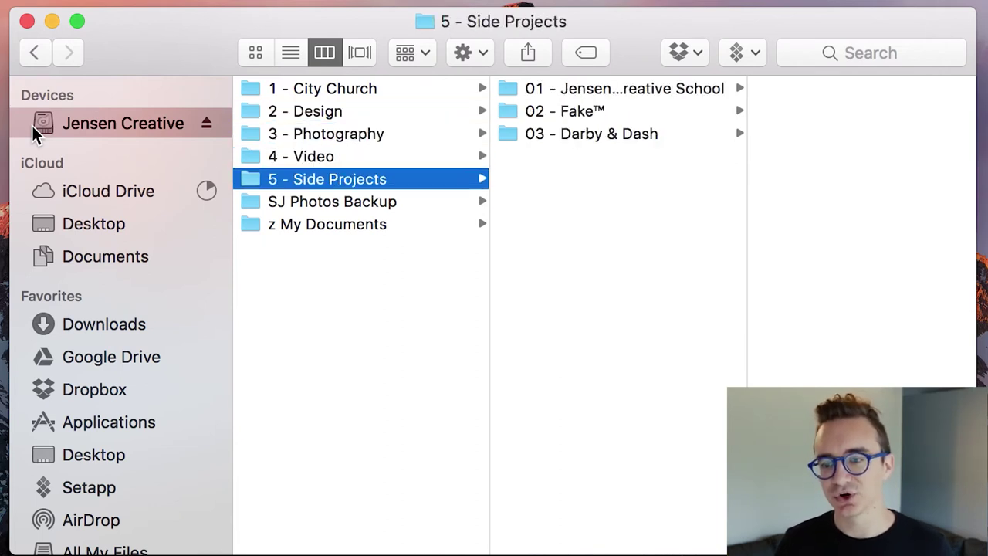
pyautogui.press('Up')
pyautogui.press('Up')
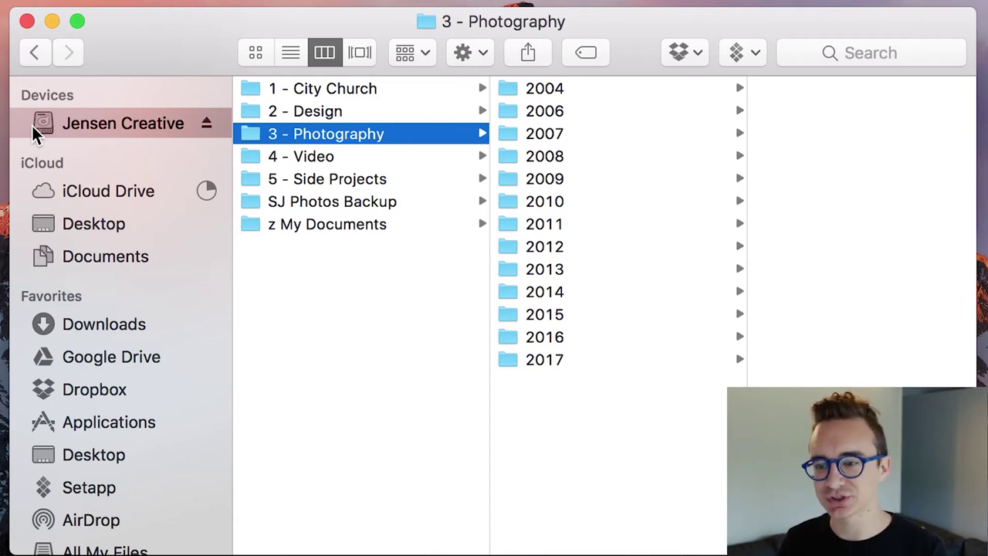
pyautogui.press('Up')
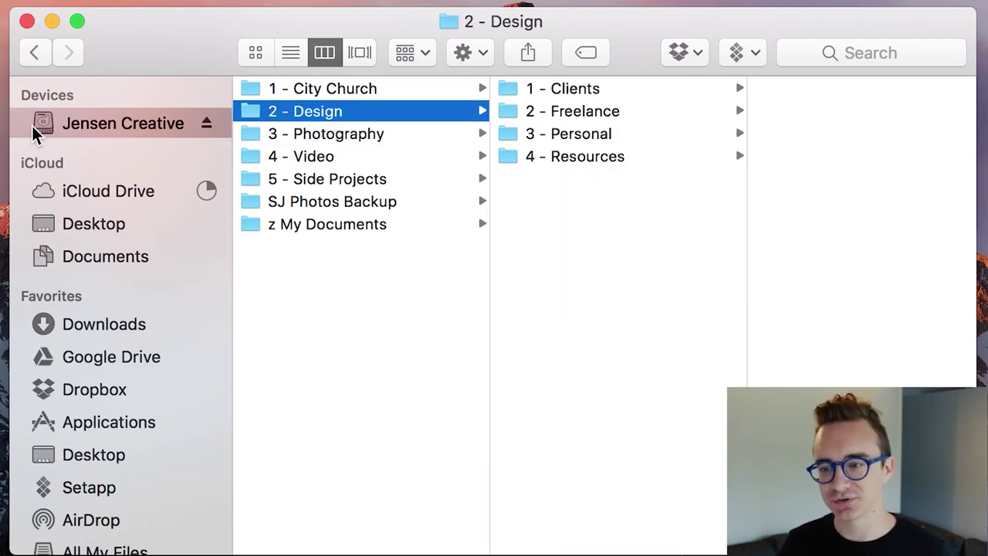
pyautogui.press('Down')
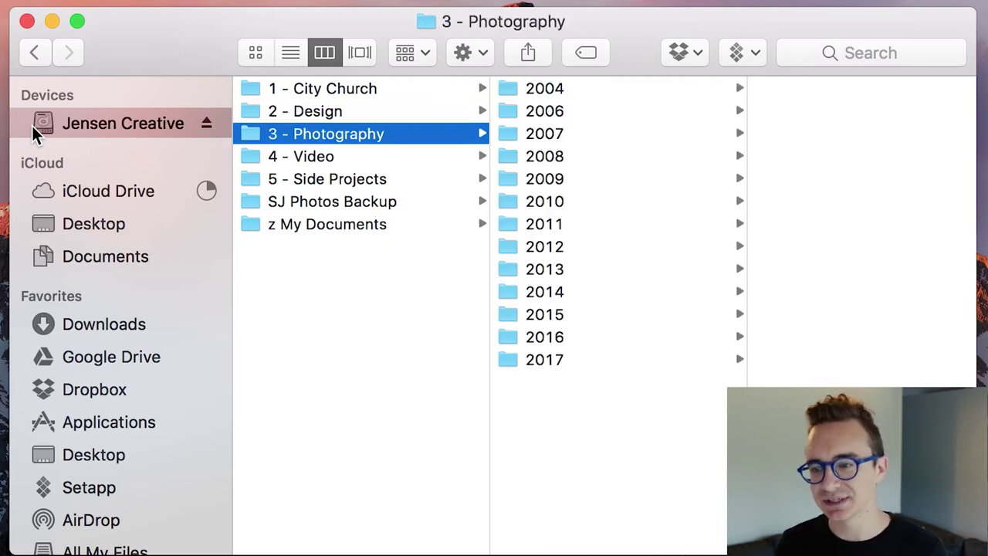
# - Go into 3 - Photography and step through its year folders from 2004 to 2017, comparing the months in 2016 and 2017
pyautogui.press('Right')
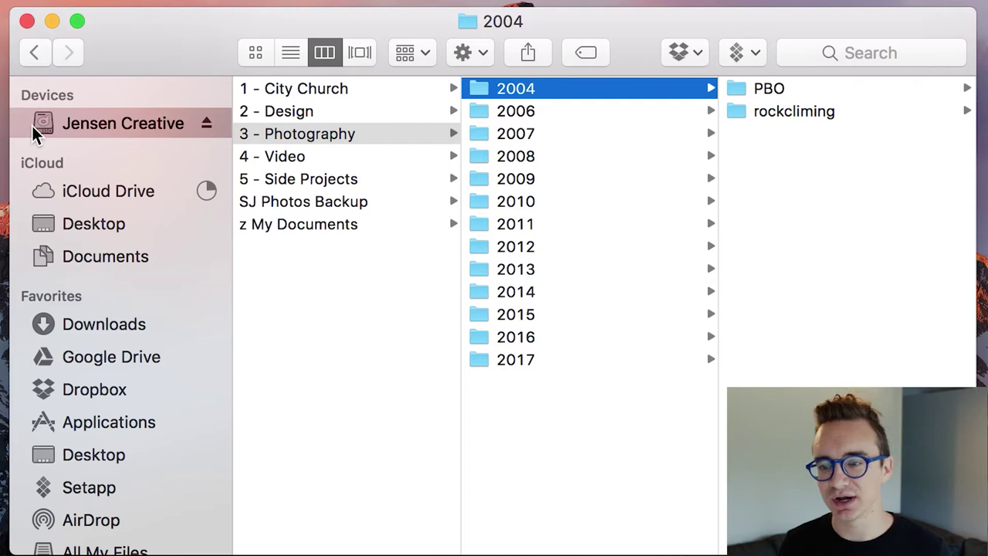
pyautogui.press('Down')
pyautogui.press('Down')
pyautogui.press('Down')
pyautogui.press('Down')
pyautogui.press('Down')
pyautogui.press('Down')
pyautogui.press('Down')
pyautogui.press('Down')
pyautogui.press('Down')
pyautogui.press('Down')
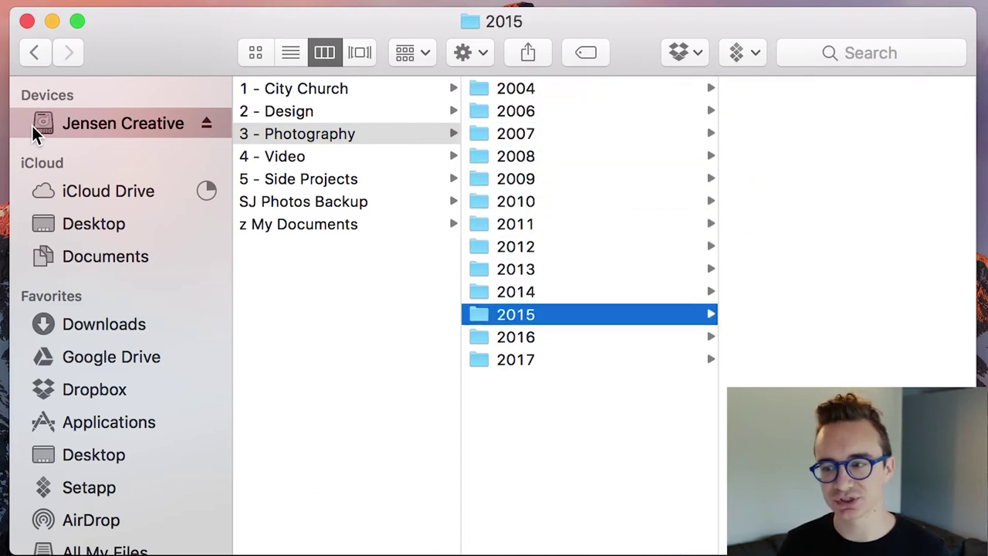
pyautogui.press('Down')
pyautogui.press('Down')
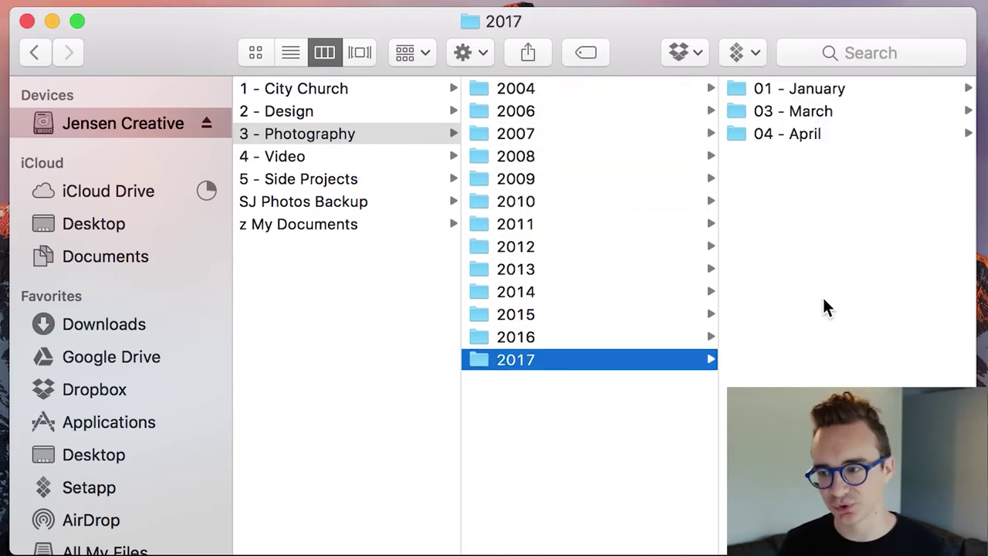
pyautogui.press('Up')
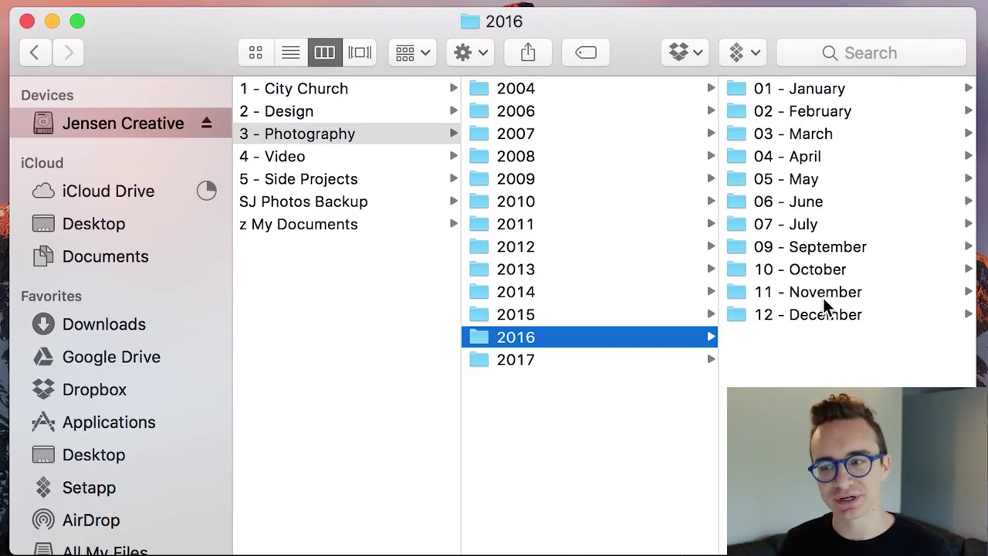
pyautogui.press('Down')
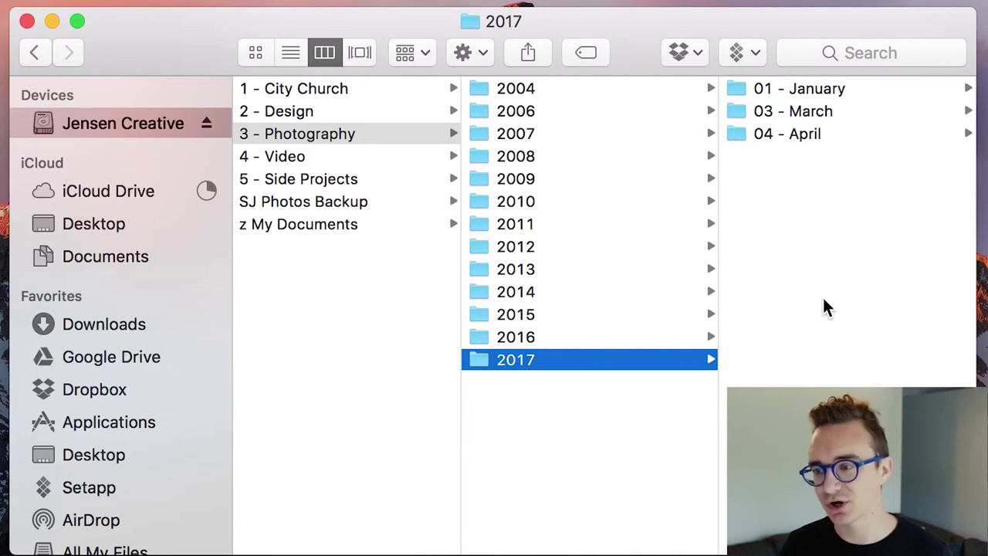
# - Go into the 2016 photography folder and its 01 - January subfolder, and look over the trip folders inside
pyautogui.click(559, 339)
pyautogui.press('Right')
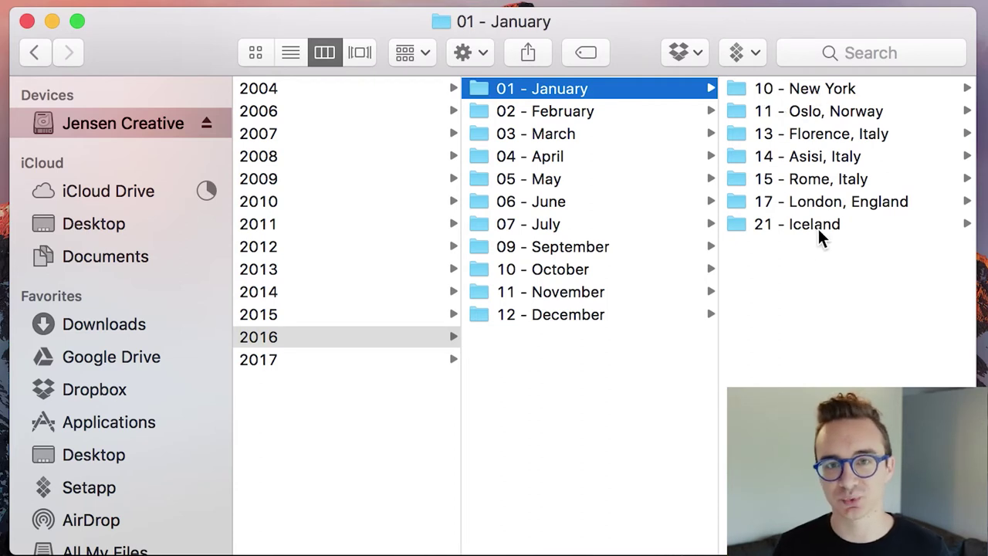
pyautogui.hscroll(3, 820, 244)
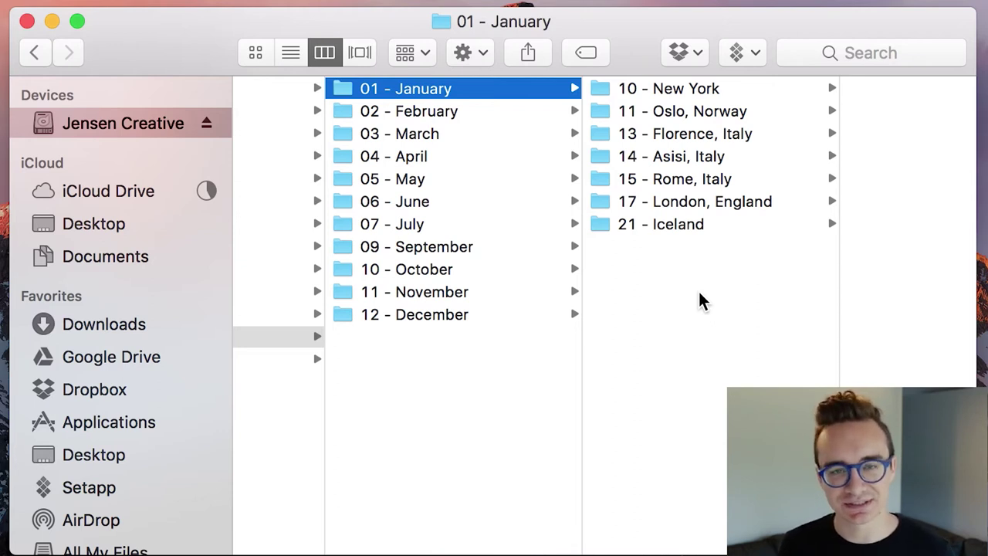
pyautogui.hscroll(-3, 700, 299)
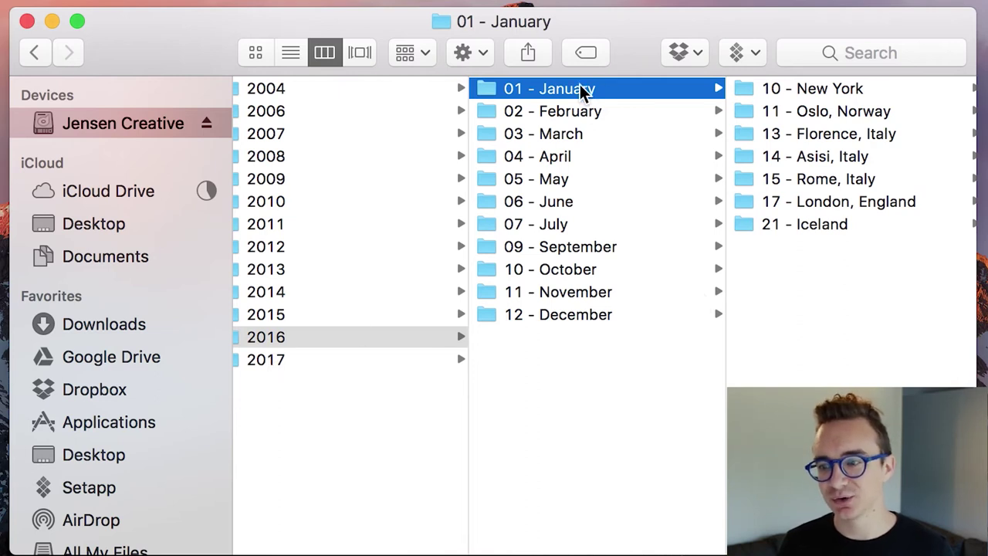
pyautogui.hscroll(3, 584, 93)
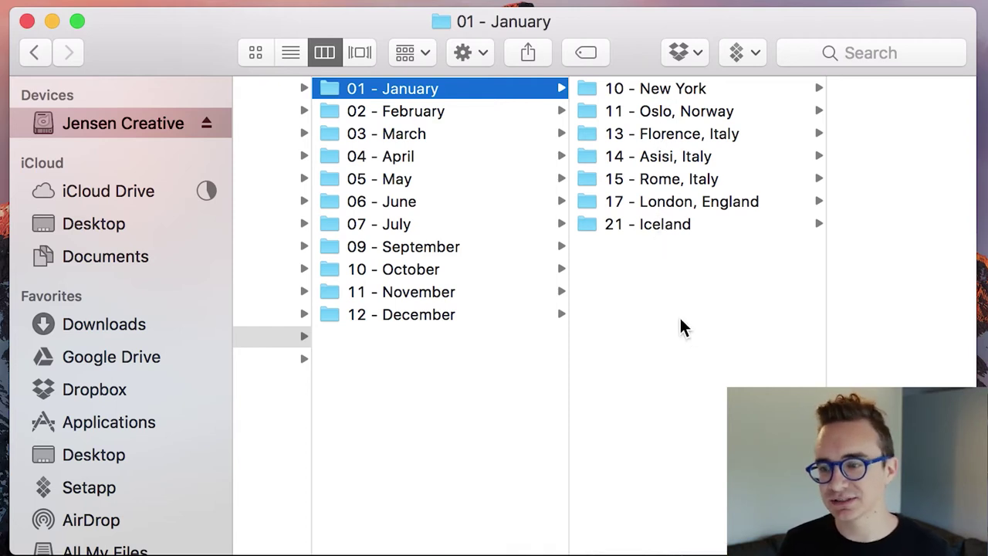
# - Open the 21 - Iceland folder and look through the CR2 photos in its Raw subfolder
pyautogui.click(662, 226)
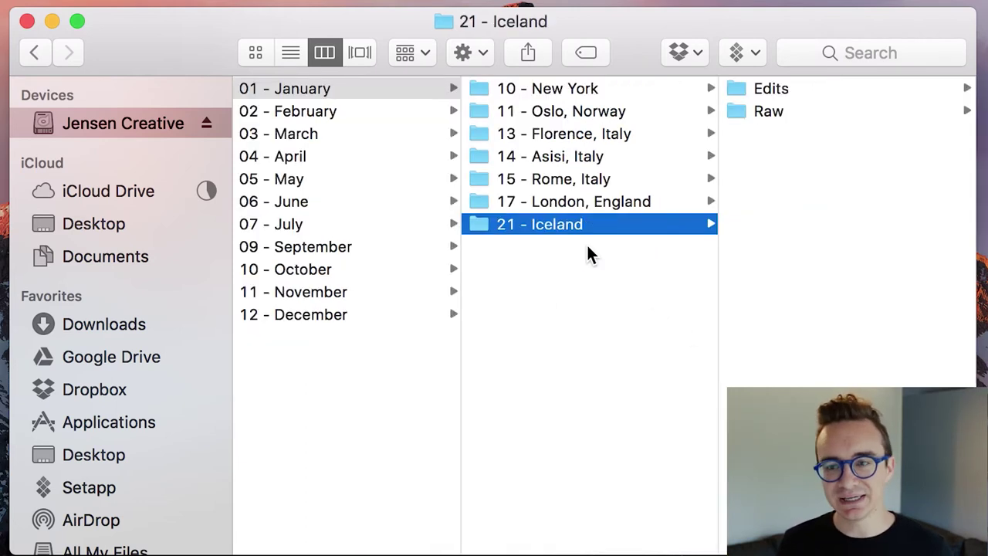
pyautogui.click(771, 112)
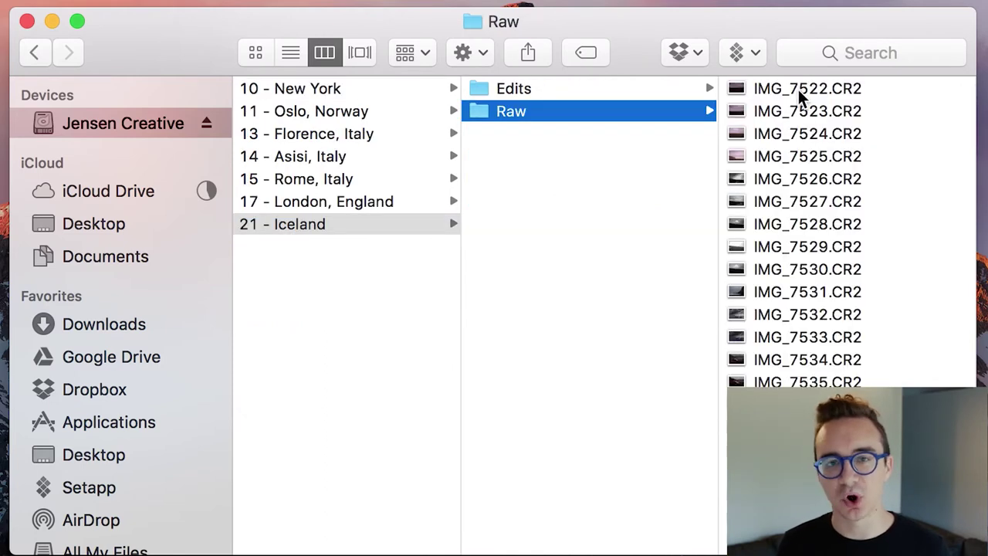
pyautogui.scroll(-10, 795, 116)
pyautogui.scroll(-12, 799, 112)
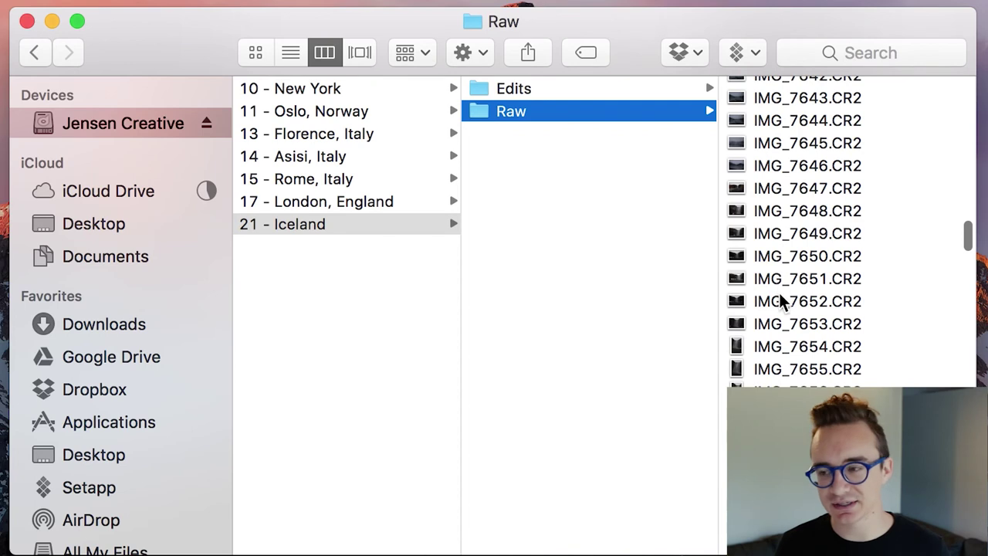
pyautogui.scroll(-8, 782, 300)
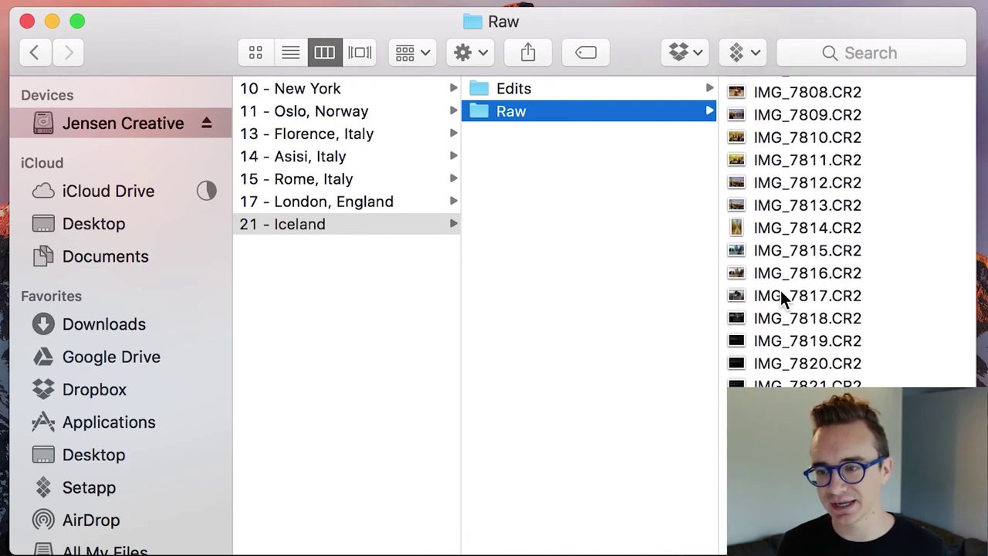
pyautogui.scroll(12, 783, 297)
# - Browse the photos in Iceland's Edits folder from Iceland-9.jpg to Iceland-20.jpg, and view Iceland-20.jpg enlarged in Quick Look
pyautogui.press('Up')
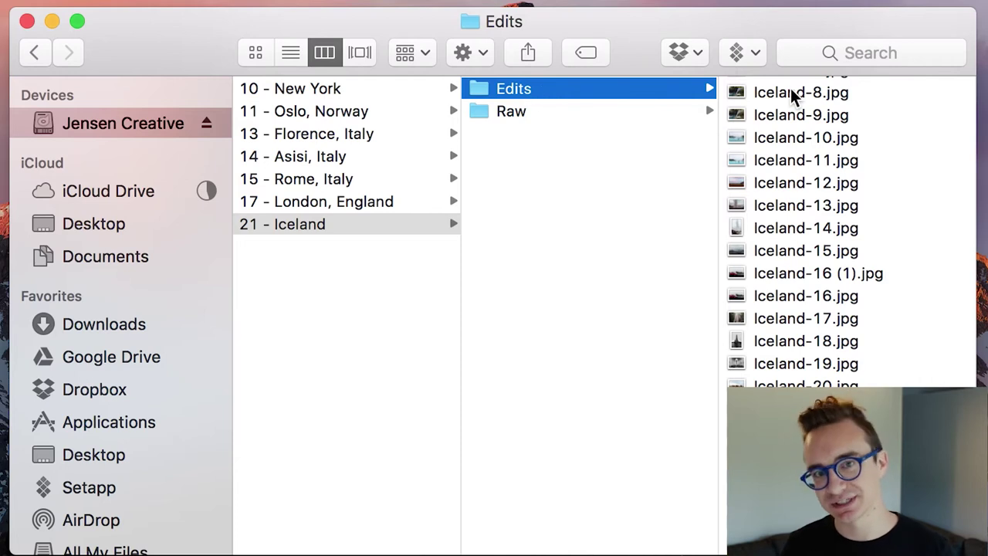
pyautogui.click(794, 138)
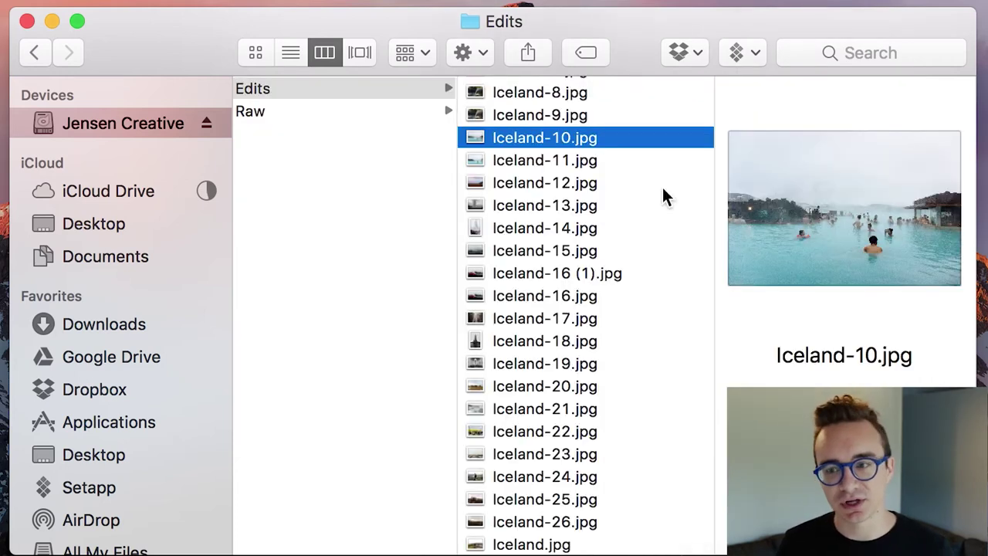
pyautogui.click(542, 119)
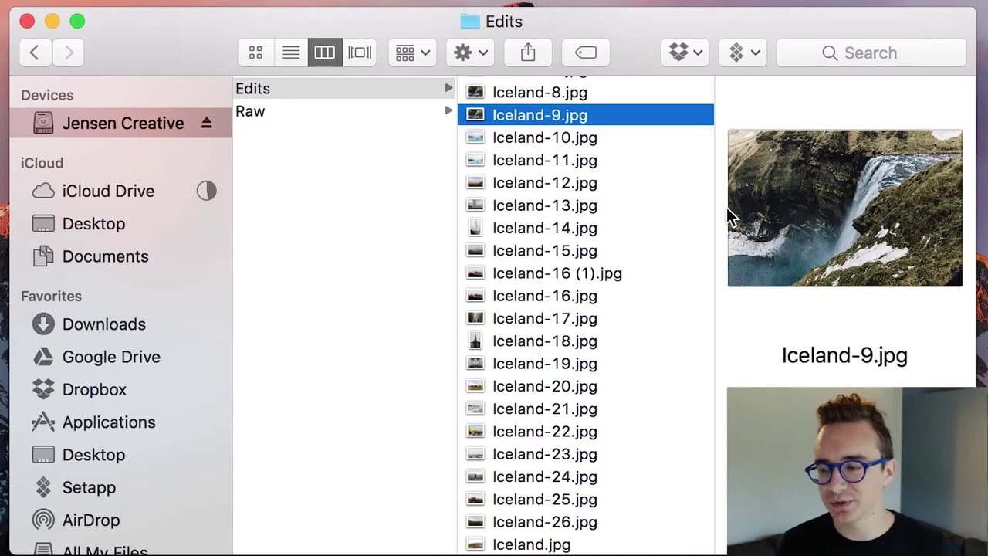
pyautogui.press('Down')
pyautogui.press('Down')
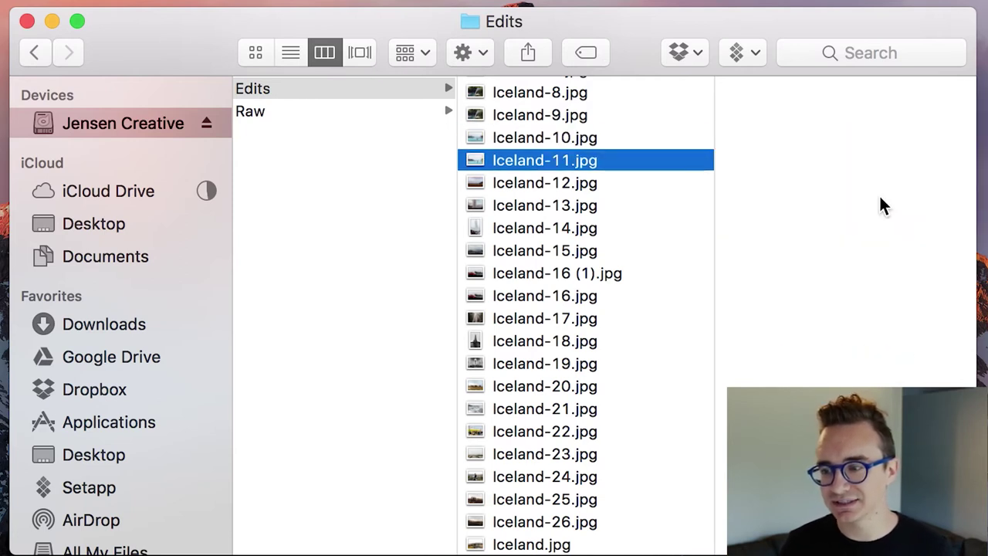
pyautogui.press('Down')
pyautogui.press('Down')
pyautogui.press('Down')
pyautogui.press('Down')
pyautogui.press('Down')
pyautogui.press('Down')
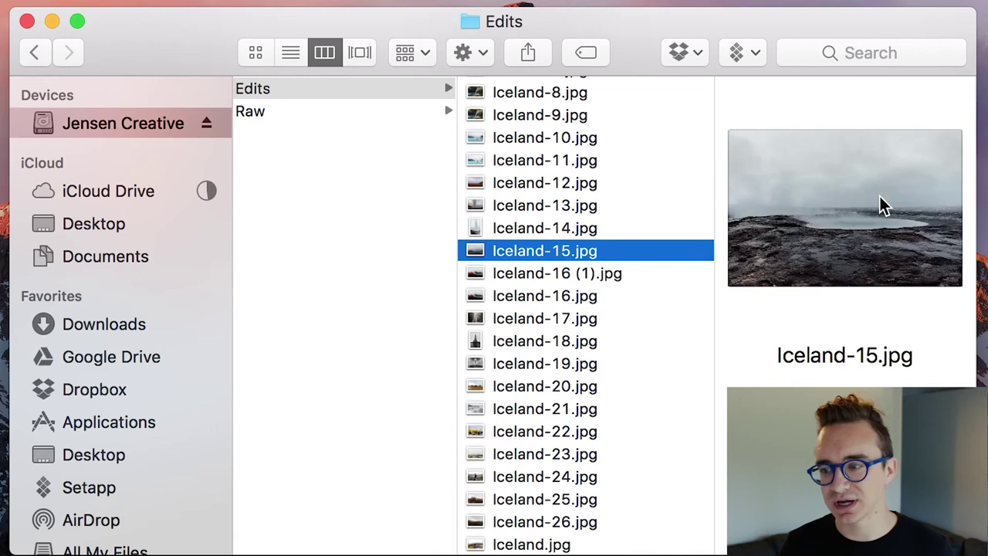
pyautogui.press('Down')
pyautogui.press('Down')
pyautogui.press('Down')
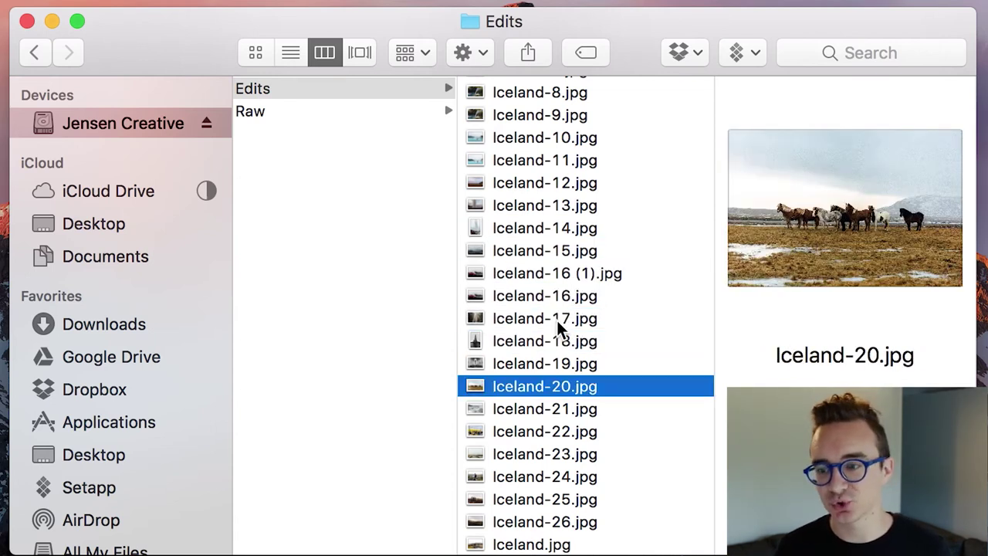
pyautogui.press('space')
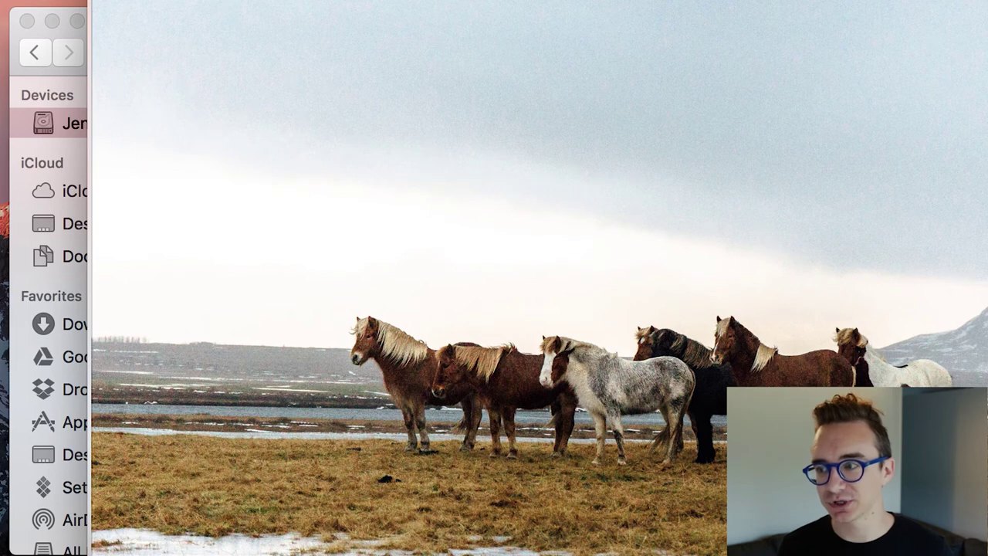
pyautogui.press('space')
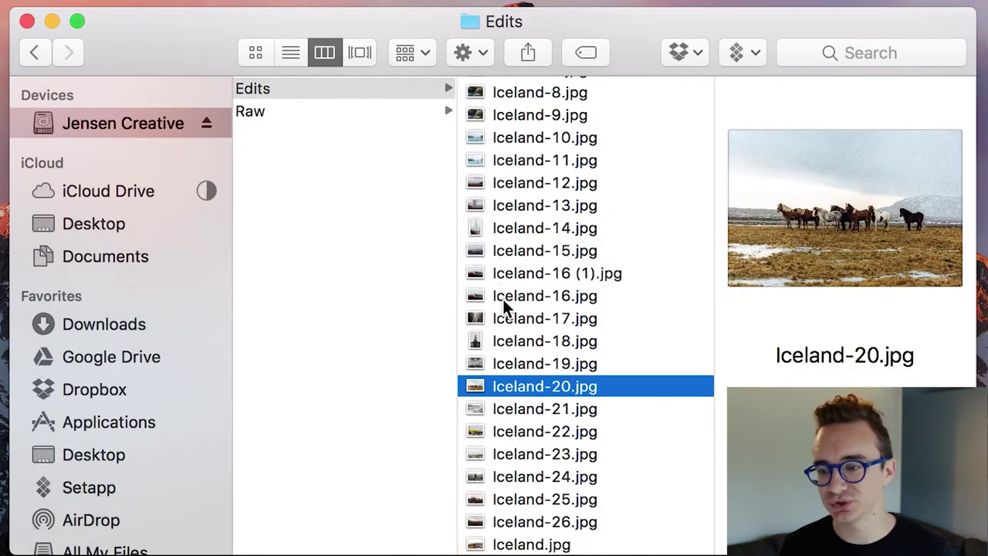
# - Examine the column hierarchy from the drive's top-level folders down to the edited Iceland photos
pyautogui.hscroll(-10, 546, 359)
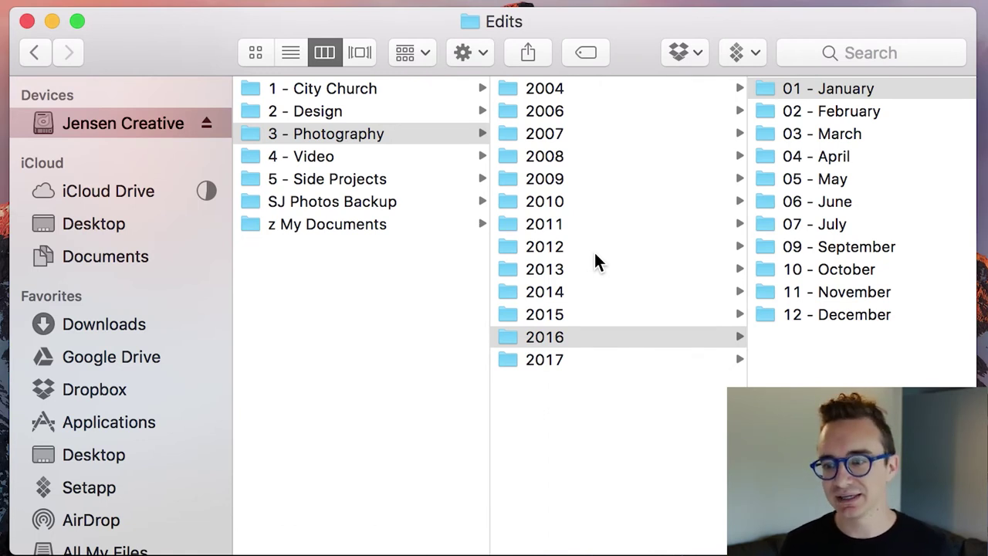
pyautogui.hscroll(5, 594, 252)
pyautogui.hscroll(5, 399, 356)
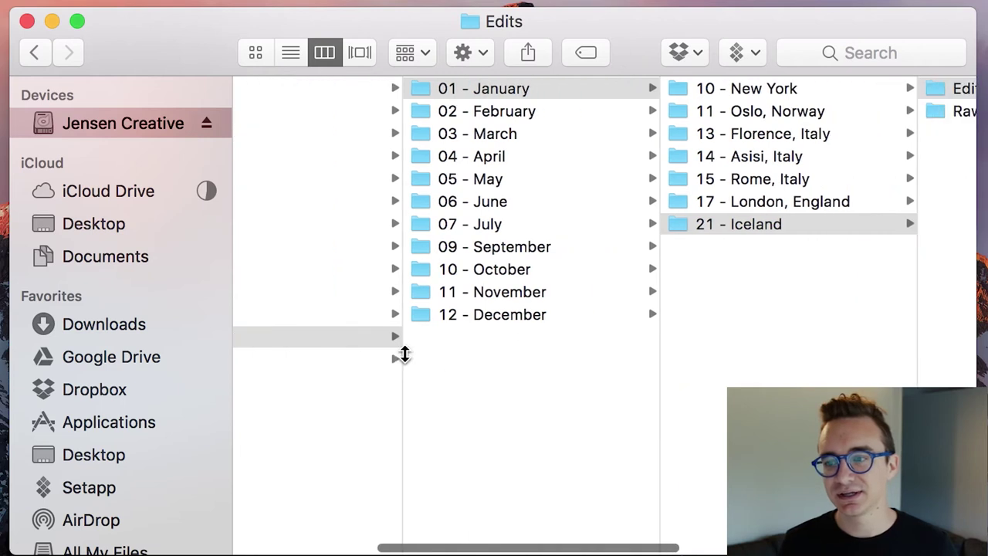
pyautogui.hscroll(3, 376, 434)
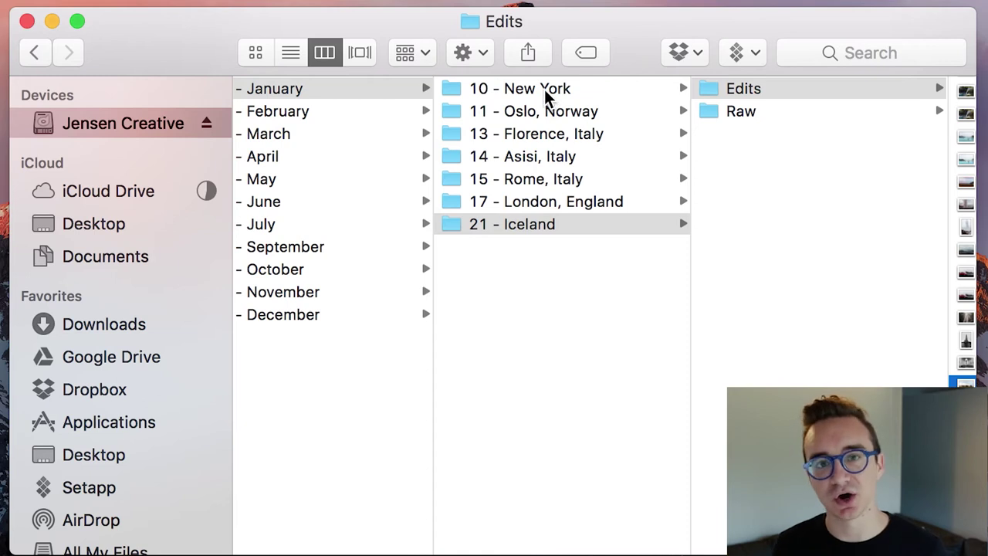
pyautogui.hscroll(5, 548, 108)
pyautogui.hscroll(3, 560, 134)
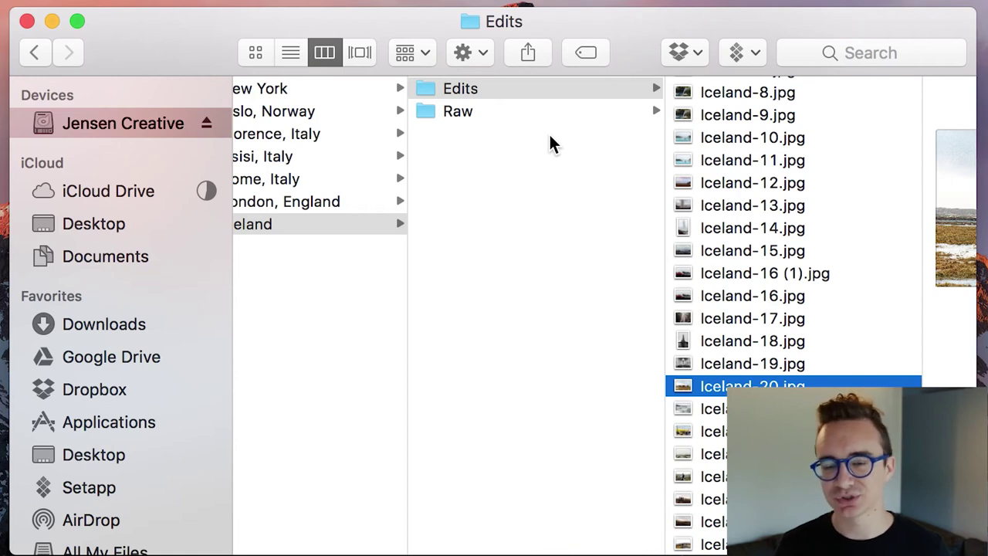
# - Open the top-level 4 - Video folder and preview its 01 - Personal, 02 - Client and 03 - Resources subfolders
pyautogui.hscroll(-10, 550, 136)
pyautogui.click(311, 156)
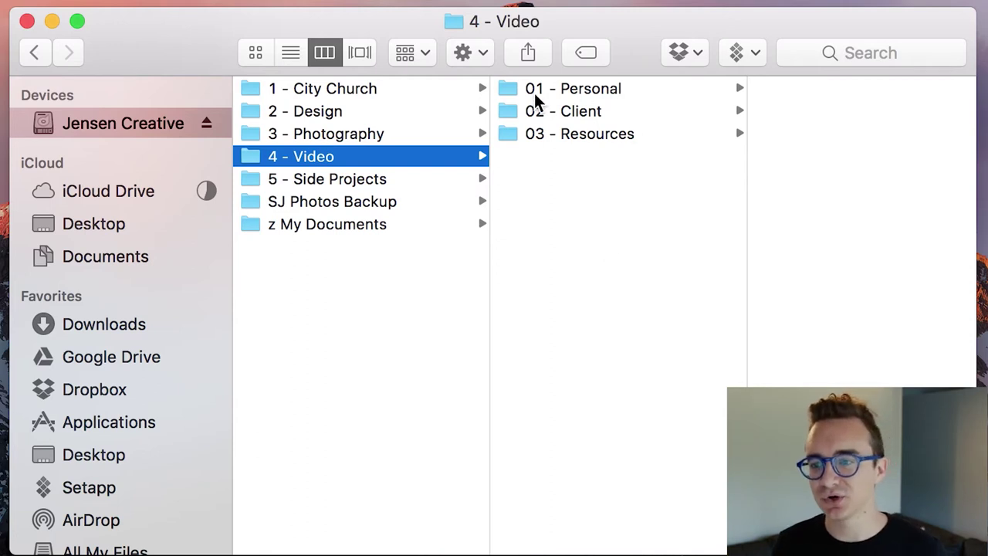
pyautogui.click(588, 88)
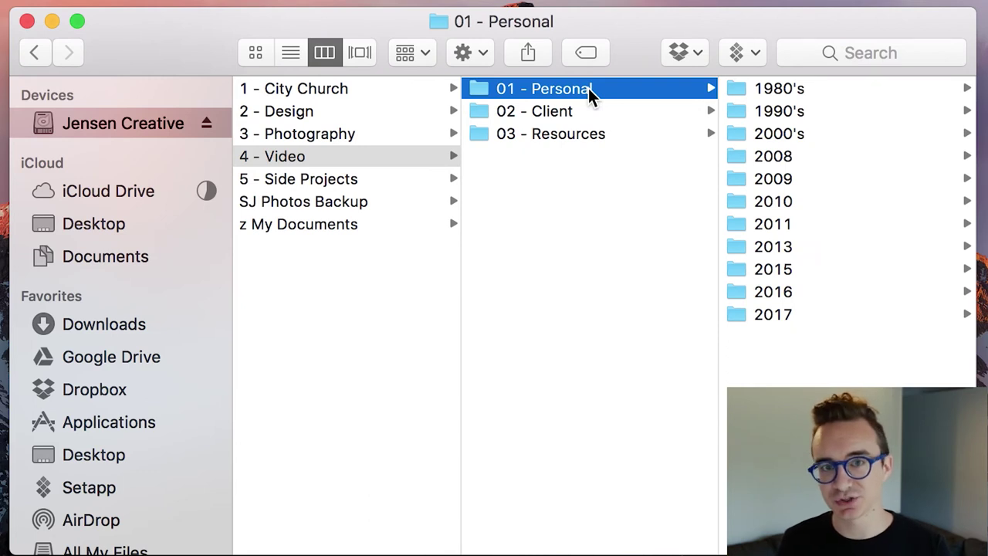
pyautogui.click(544, 111)
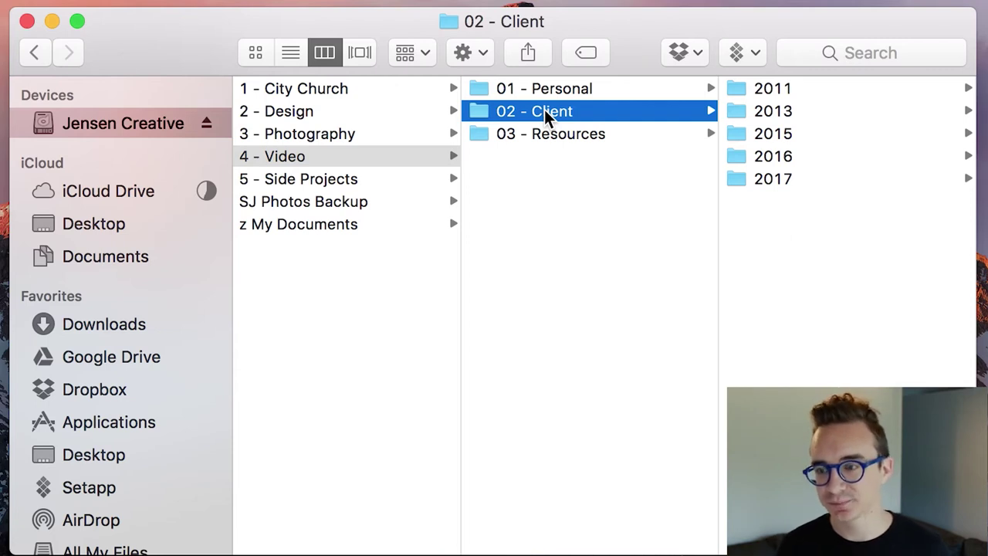
pyautogui.click(547, 136)
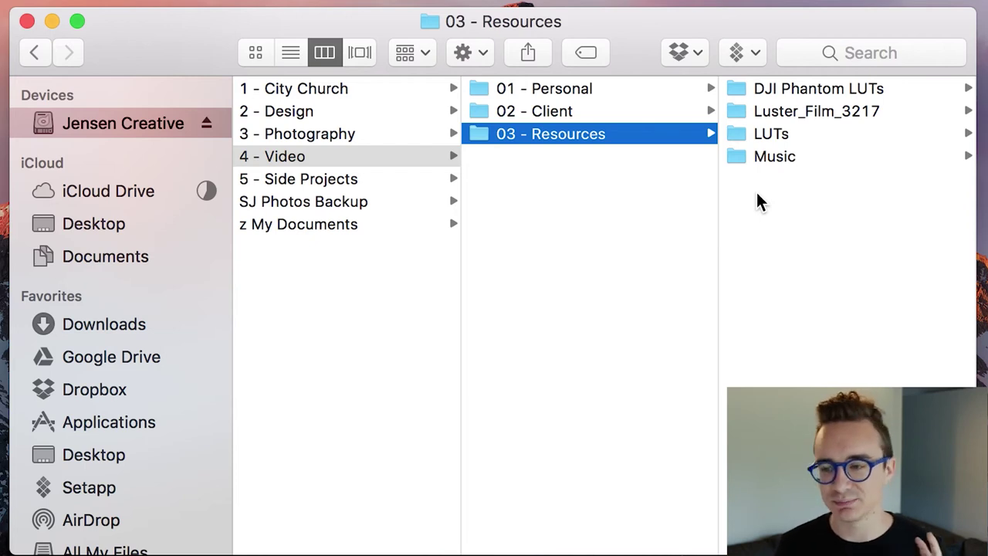
# - Return to 01 - Personal under 4 - Video and go into its 2017 and 04 - April folders
pyautogui.press('Up')
pyautogui.press('Up')
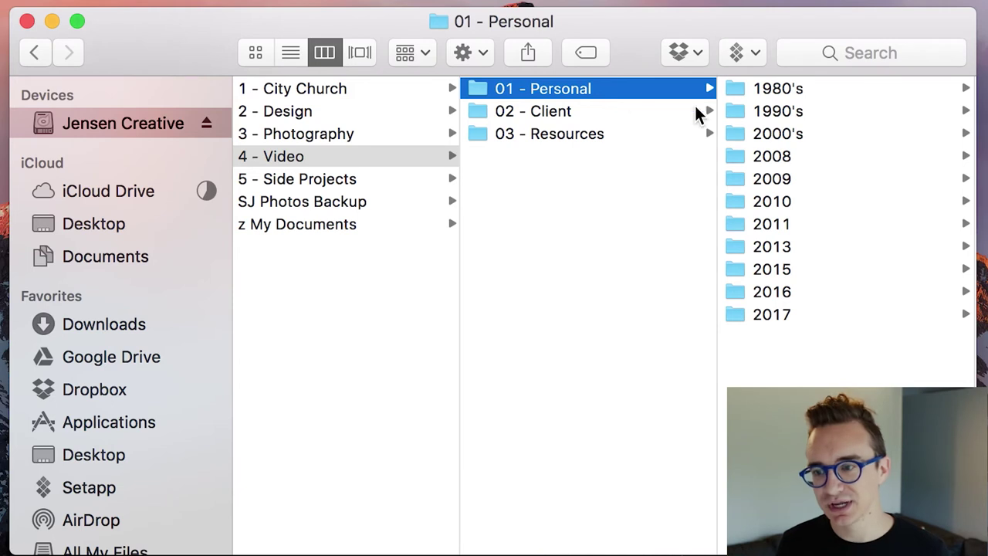
pyautogui.click(779, 315)
pyautogui.click(765, 132)
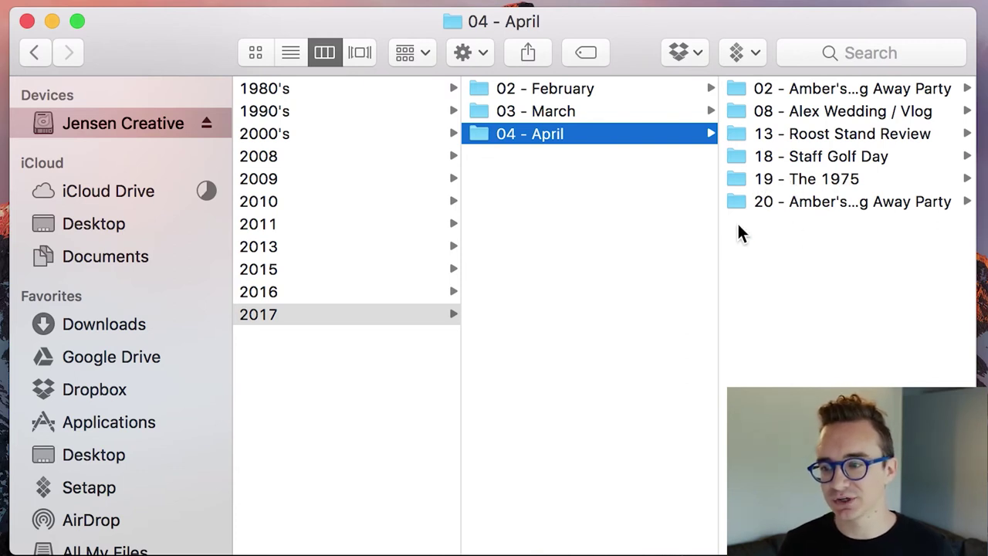
# - Go through April's event folders to the last one, and settle on 19 - The 1975
pyautogui.press('Right')
pyautogui.press('Down')
pyautogui.press('Down')
pyautogui.press('Down')
pyautogui.press('Down')
pyautogui.press('Down')
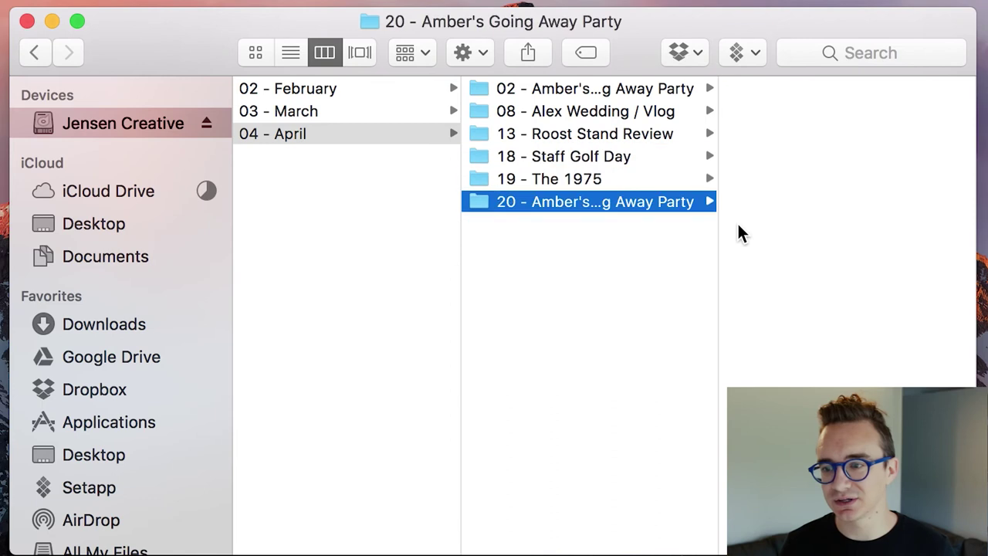
pyautogui.press('Up')
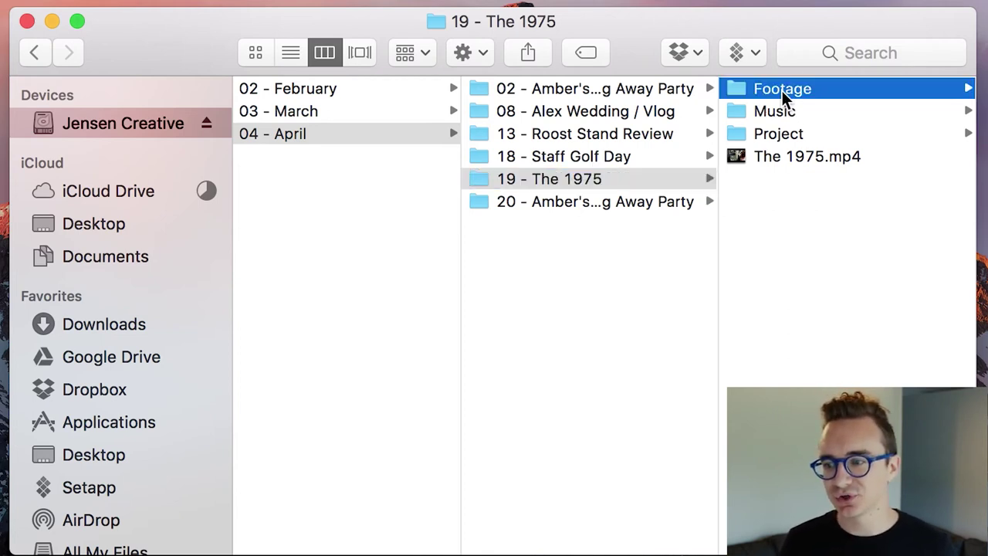
# - Look through the clips in The 1975's Footage folder and the contents of its Project folder
pyautogui.scroll(-15, 790, 112)
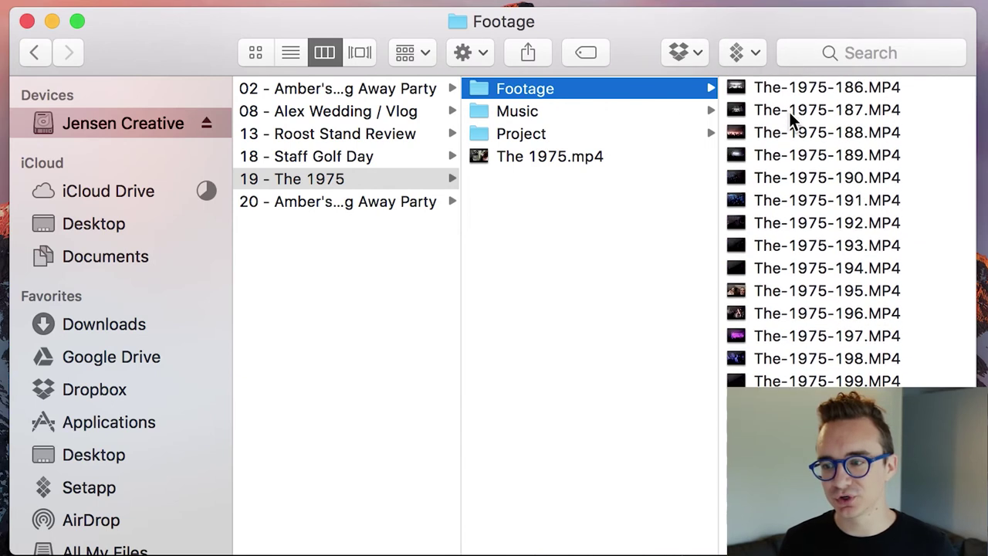
pyautogui.scroll(15, 790, 120)
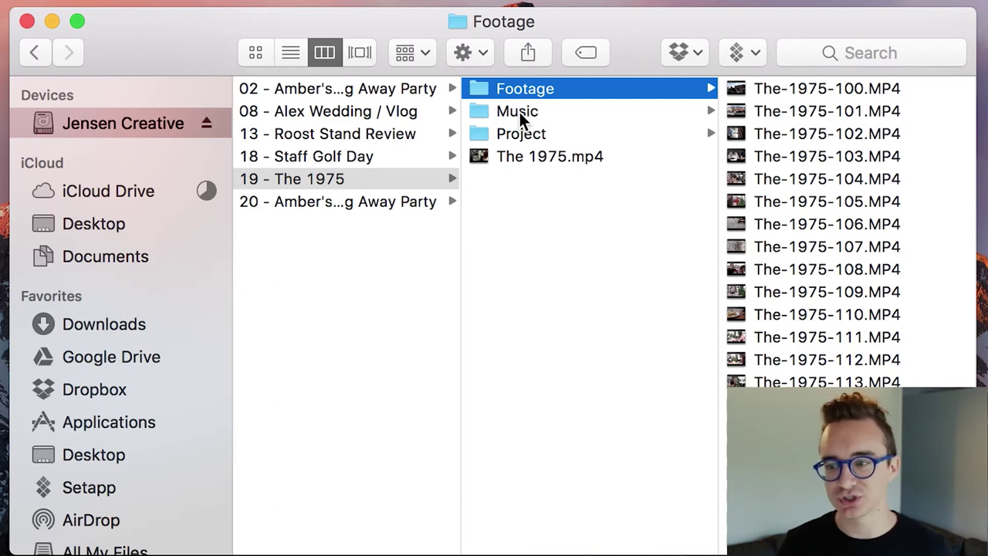
pyautogui.click(533, 133)
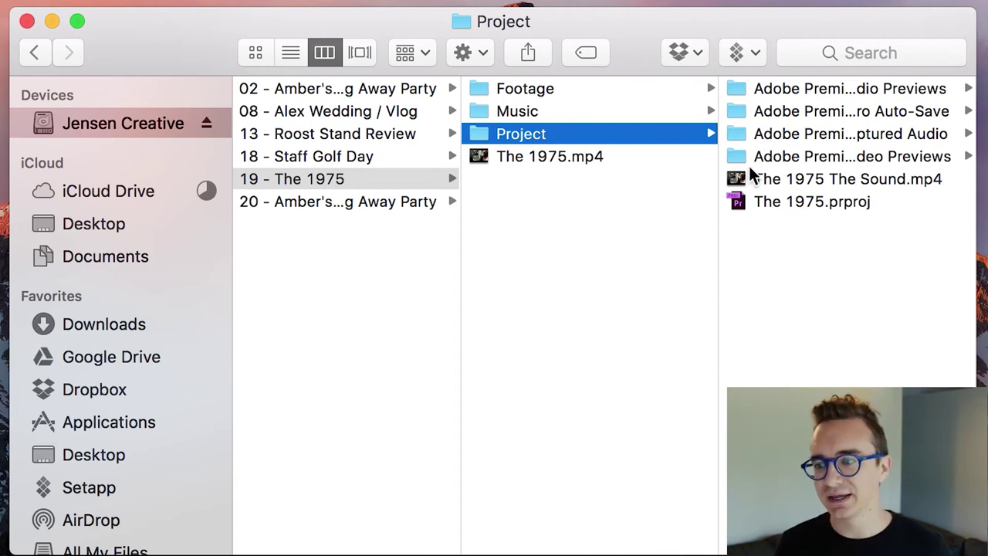
pyautogui.click(577, 197)
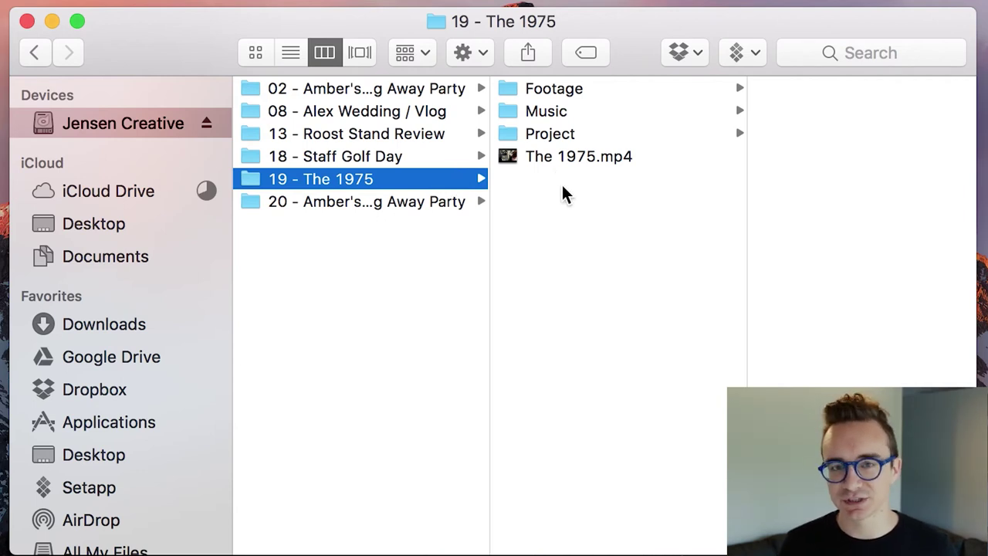
pyautogui.click(560, 88)
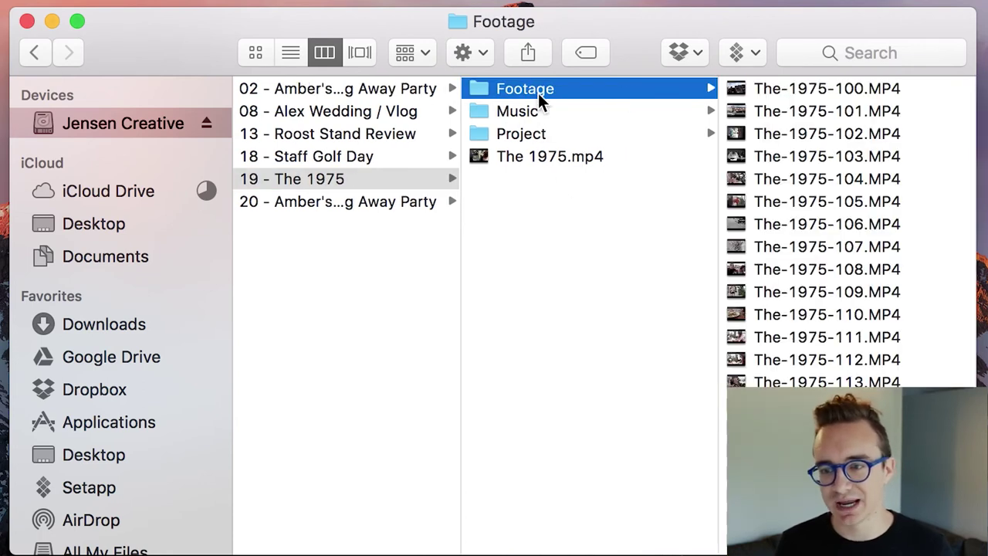
pyautogui.scroll(-20, 821, 108)
pyautogui.scroll(20, 816, 158)
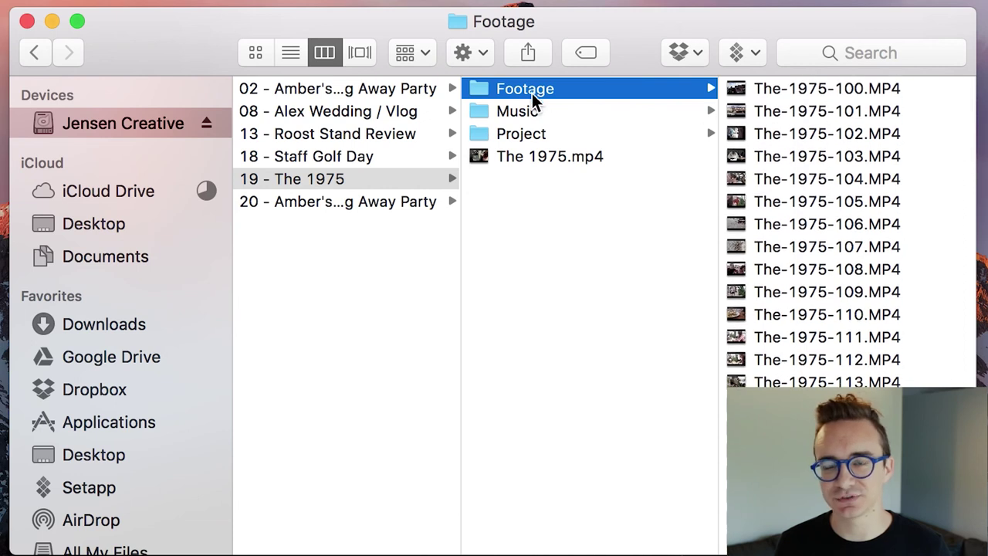
# - Go back to the 2017 months and open the Footage folder of 26 - Skydiving under 03 - March
pyautogui.hscroll(-3, 652, 100)
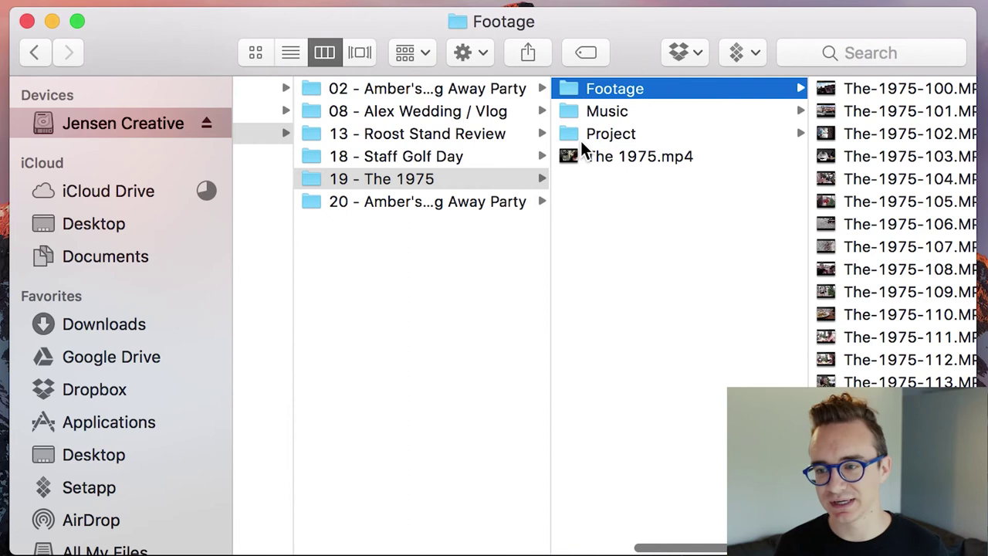
pyautogui.hscroll(-5, 584, 149)
pyautogui.click(436, 110)
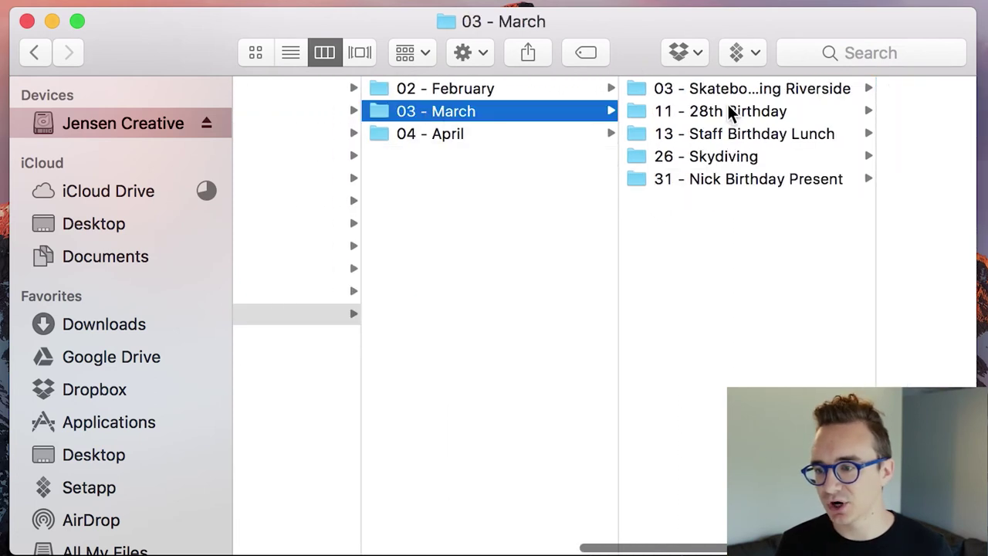
pyautogui.click(729, 156)
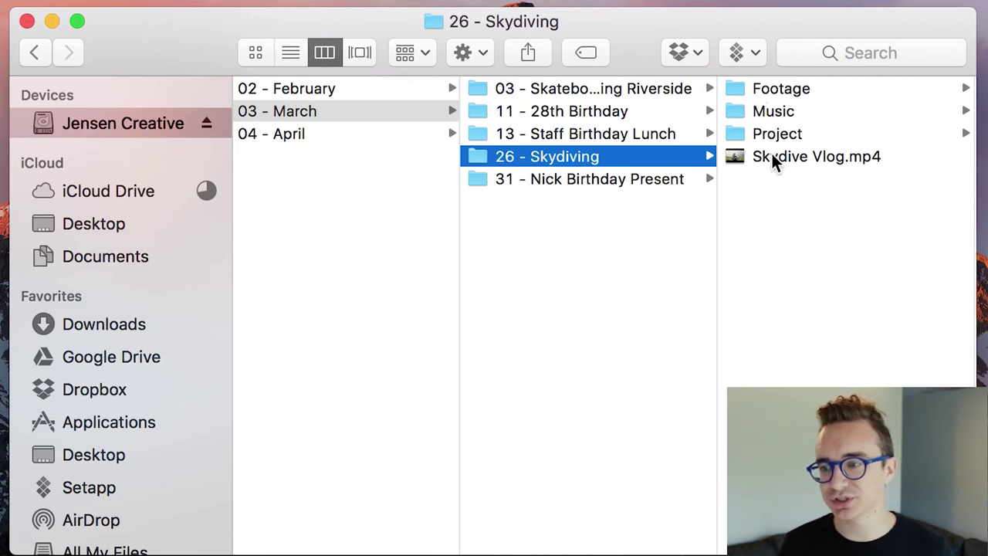
pyautogui.click(775, 89)
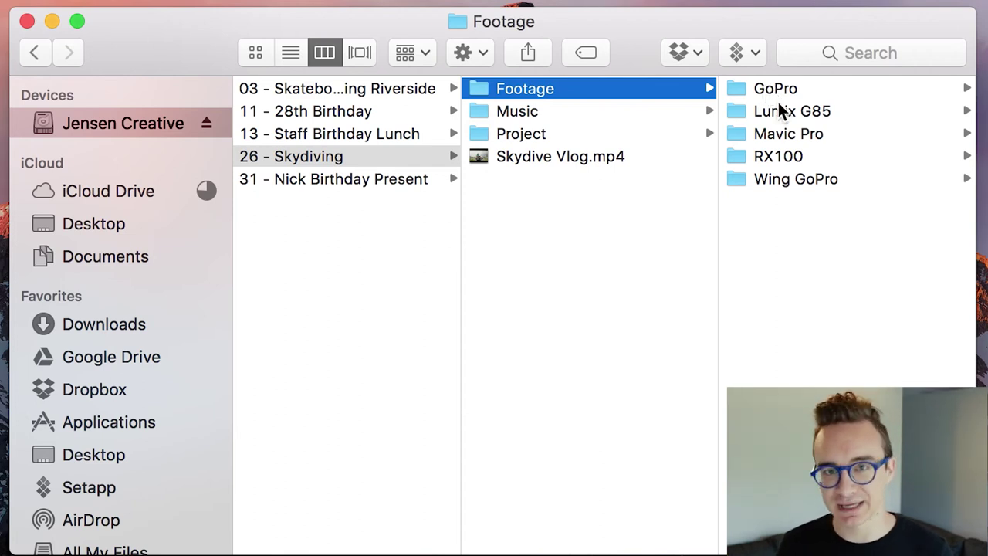
# - Open the RX100 camera folder in the skydiving footage and look through its clips
pyautogui.click(760, 159)
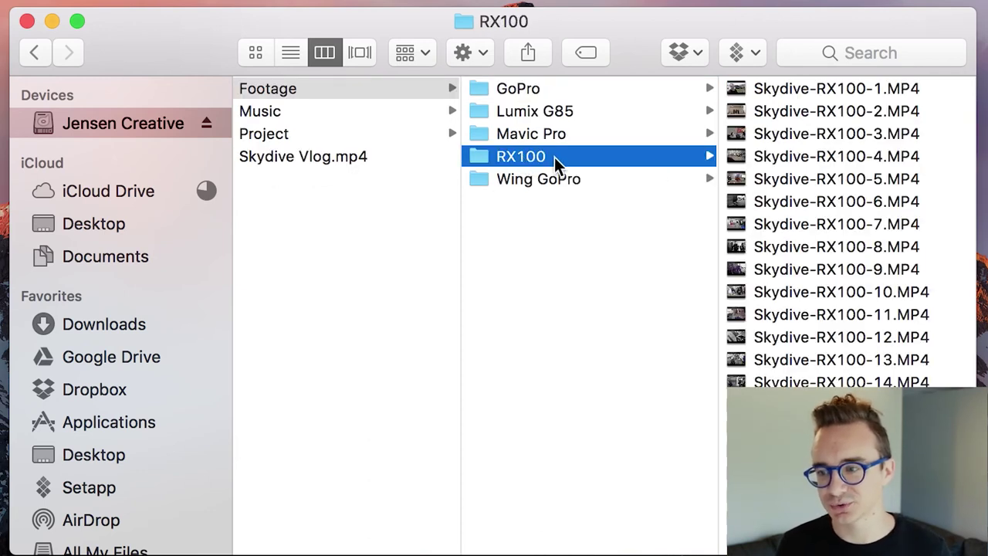
pyautogui.scroll(-2, 863, 139)
pyautogui.scroll(-15, 857, 138)
pyautogui.scroll(15, 856, 137)
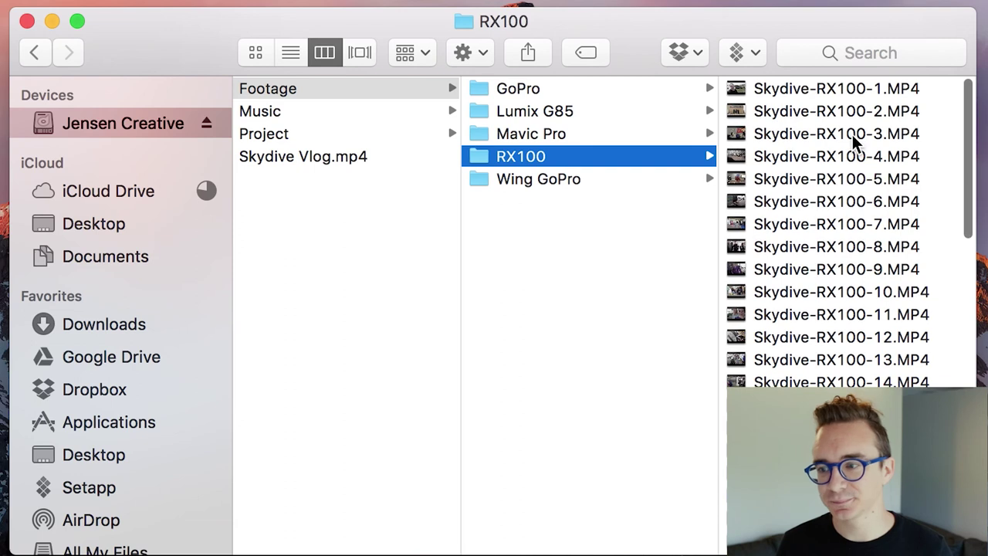
# - Open the second person's folder under GoPro and preview its skydive clips from the first through the ninth
pyautogui.click(538, 91)
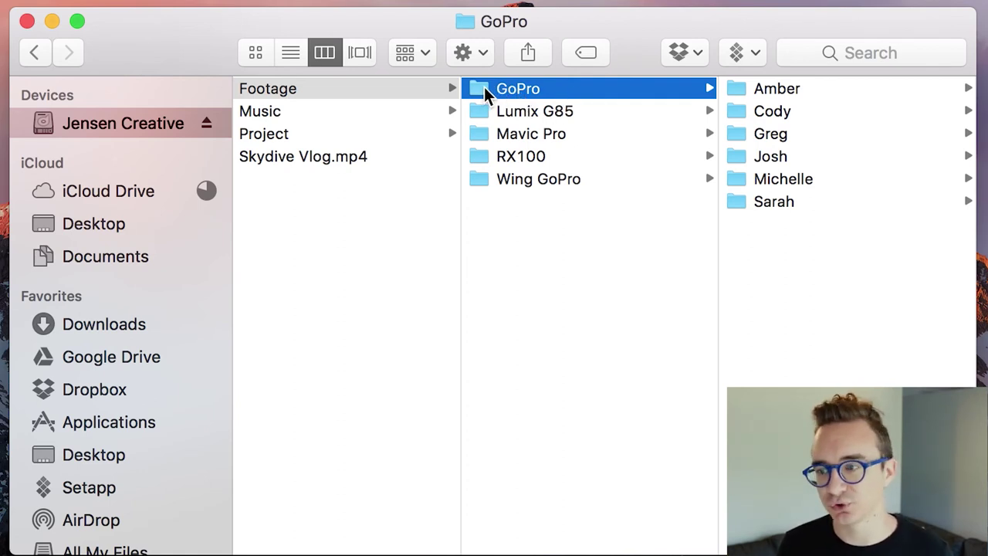
pyautogui.click(769, 111)
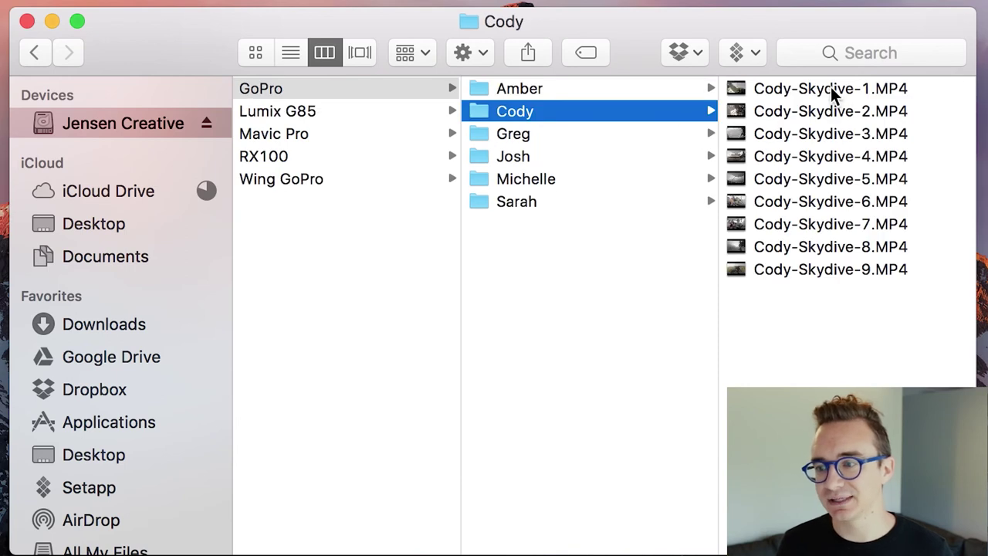
pyautogui.click(832, 88)
pyautogui.press('Down')
pyautogui.press('Down')
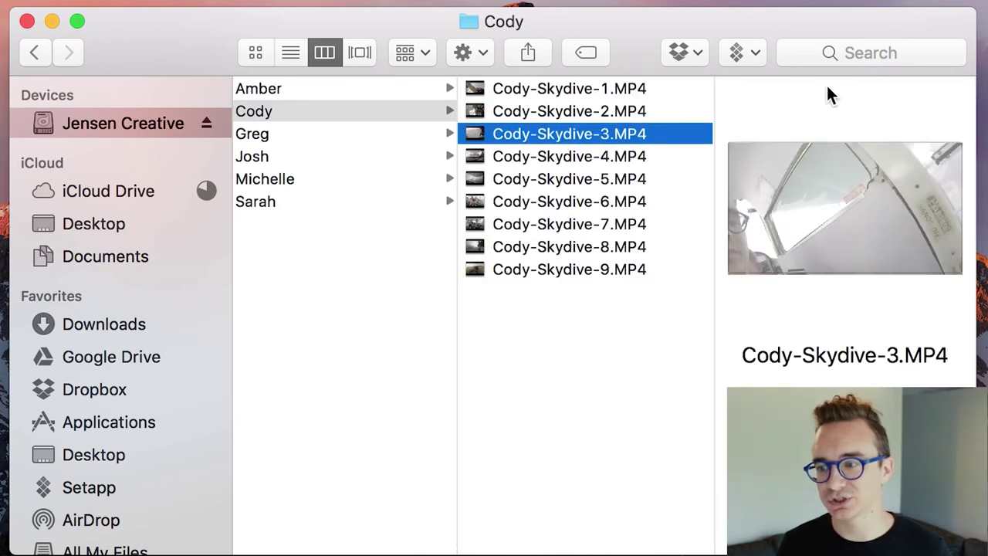
pyautogui.press('Down')
pyautogui.press('Down')
pyautogui.press('Down')
pyautogui.press('Down')
pyautogui.press('Down')
pyautogui.press('Down')
# - Return to the list of people under GoPro and preview the remaining folders down to the last one
pyautogui.press('Left')
pyautogui.press('Down')
pyautogui.press('Down')
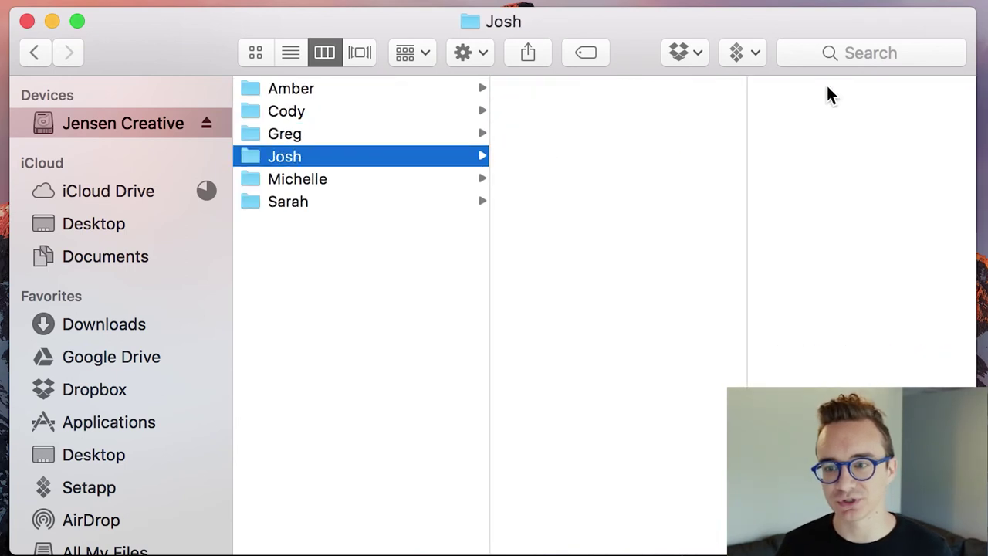
pyautogui.press('Down')
pyautogui.press('Down')
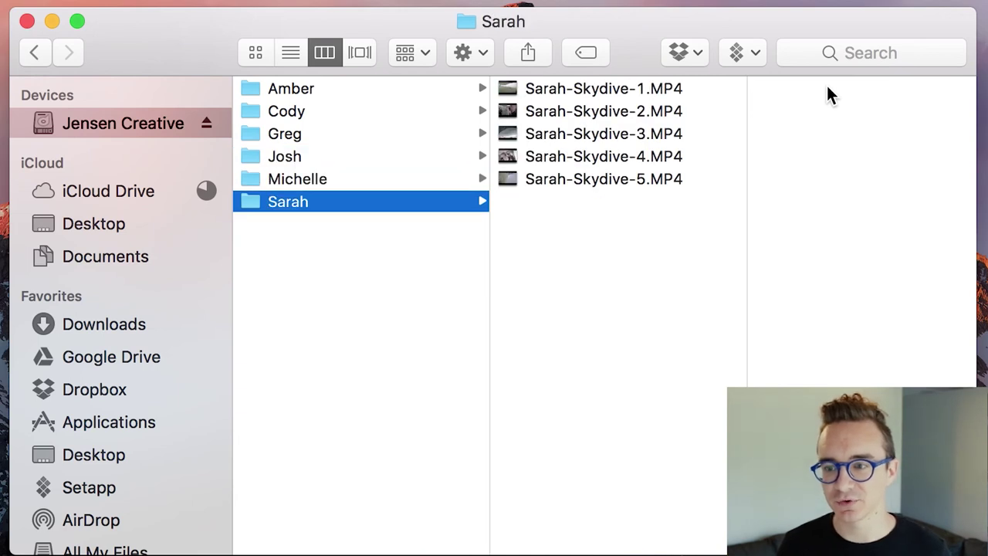
# - Preview the clips in the last person's folder and return to the GoPro folder
pyautogui.press('Right')
pyautogui.press('Down')
pyautogui.press('Down')
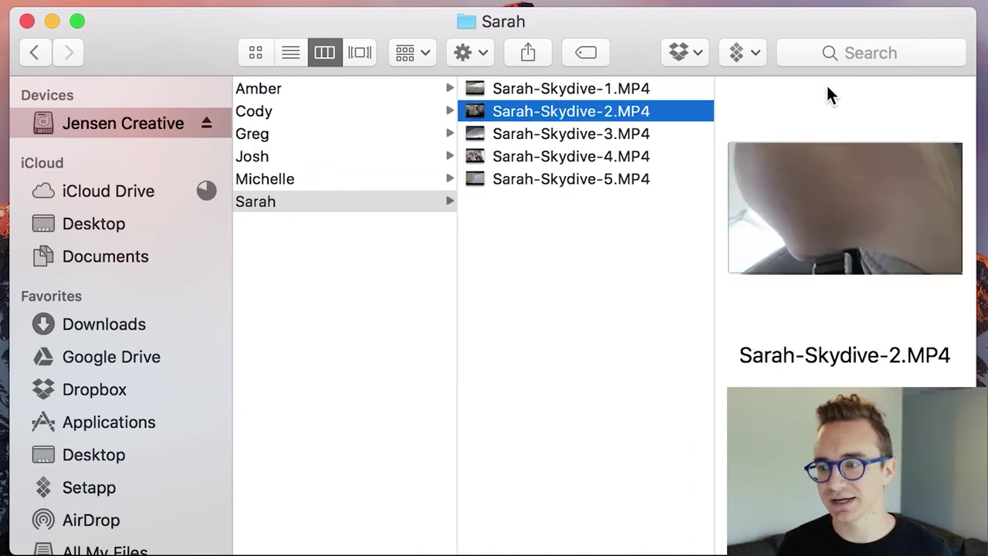
pyautogui.press('Down')
pyautogui.press('Down')
pyautogui.press('Left')
pyautogui.press('Left')
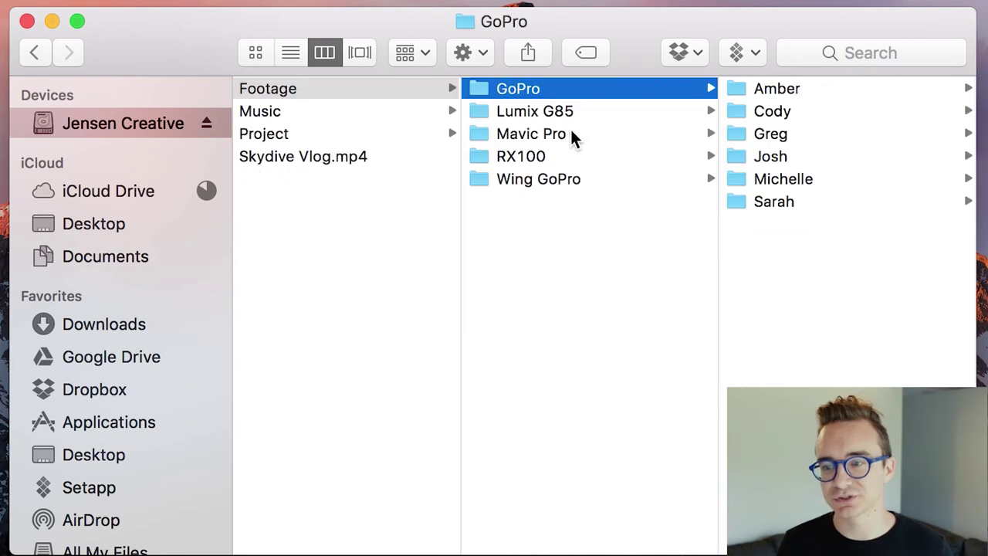
# - View the contents of the Mavic Pro and RX100 camera folders in the skydiving footage
pyautogui.click(573, 135)
pyautogui.click(562, 159)
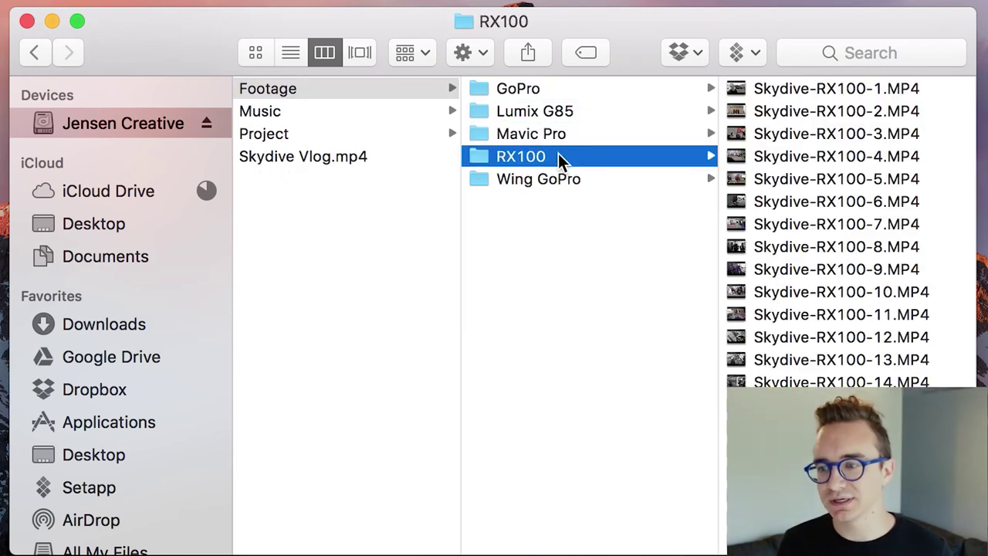
pyautogui.press('Left')
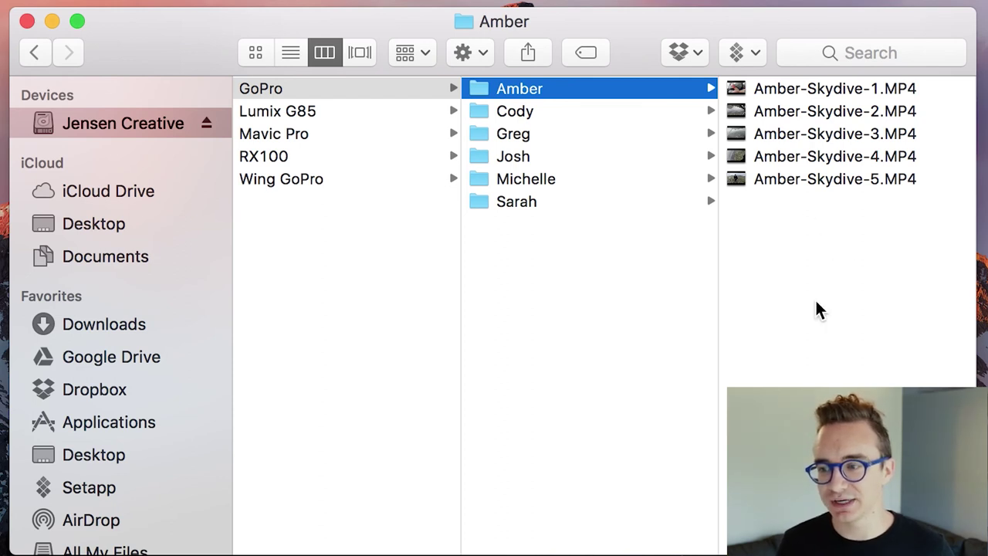
# - Select all five skydive clips in the first person's GoPro folder and open the batch rename options
pyautogui.click(826, 160)
pyautogui.press('super+a')
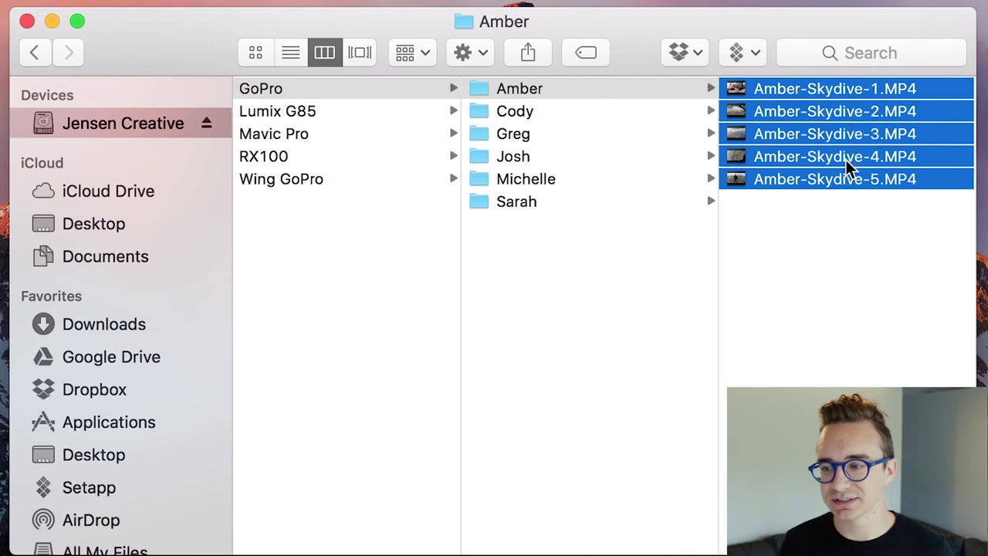
pyautogui.click(811, 223)
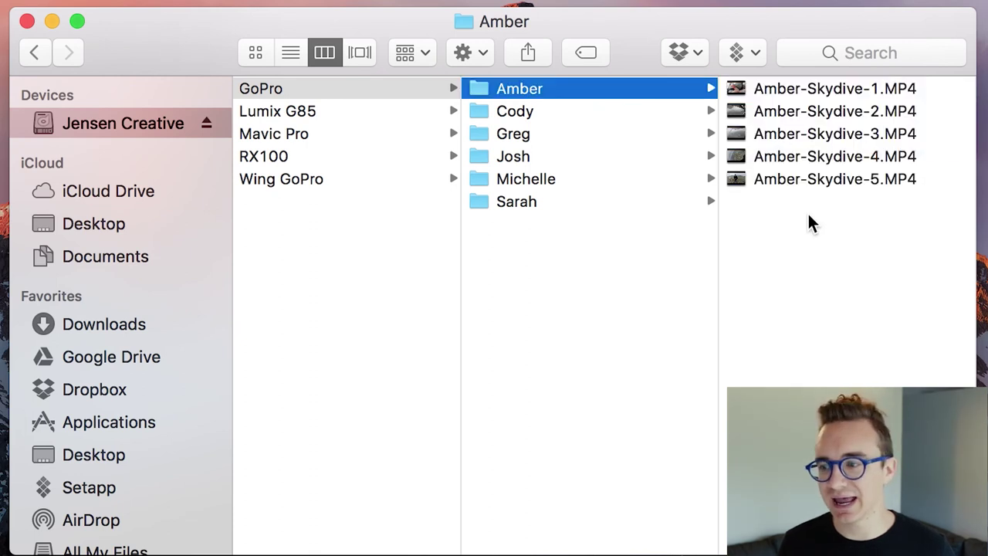
pyautogui.press('super+a')
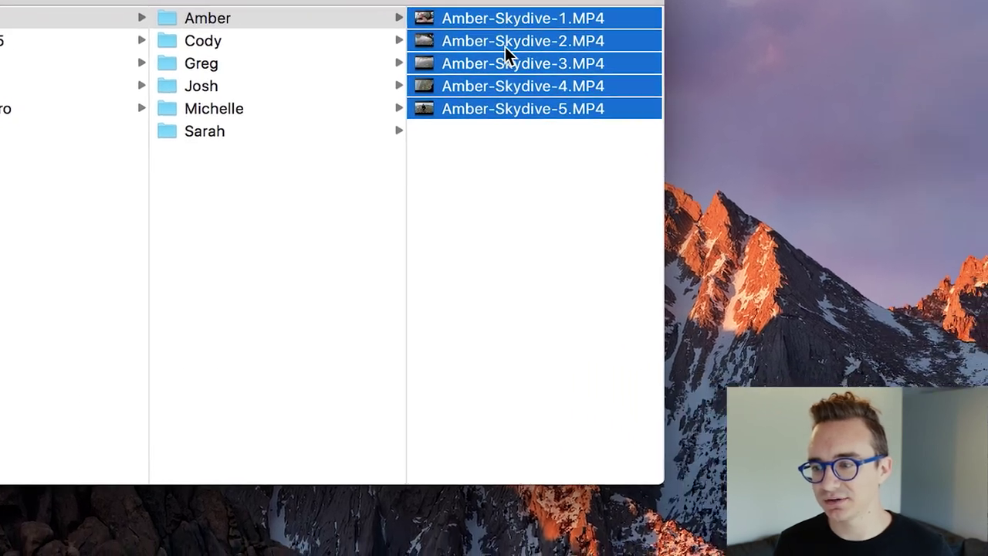
pyautogui.rightClick(819, 114)
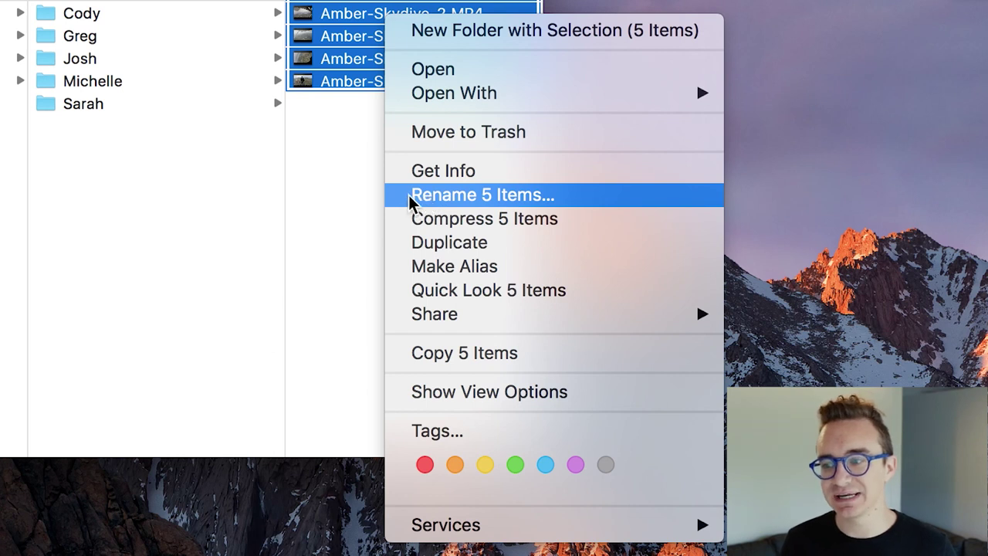
pyautogui.click(468, 197)
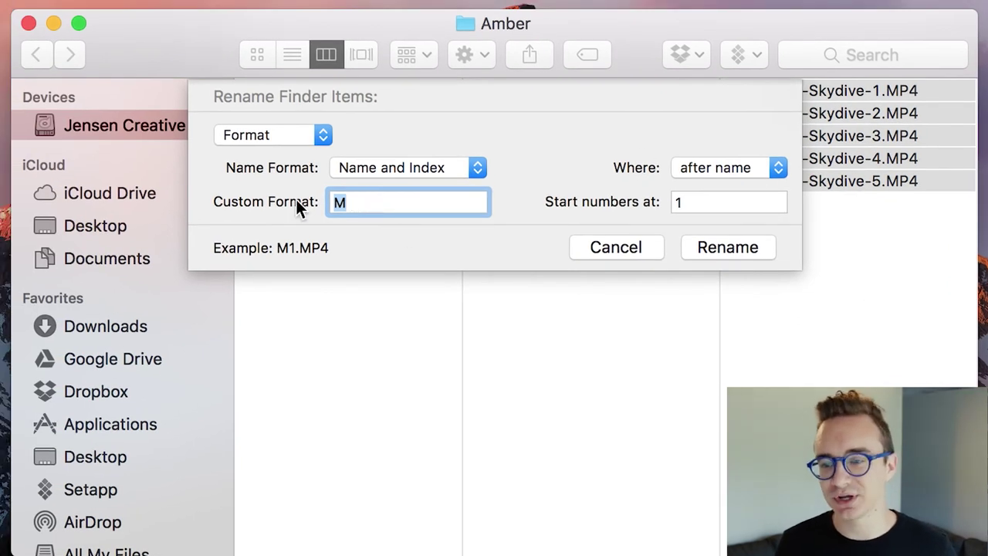
# - Keep the Format rename mode, set the custom format to the person's first name plus "-Skydive-", and start numbers at 100
pyautogui.press('Right')
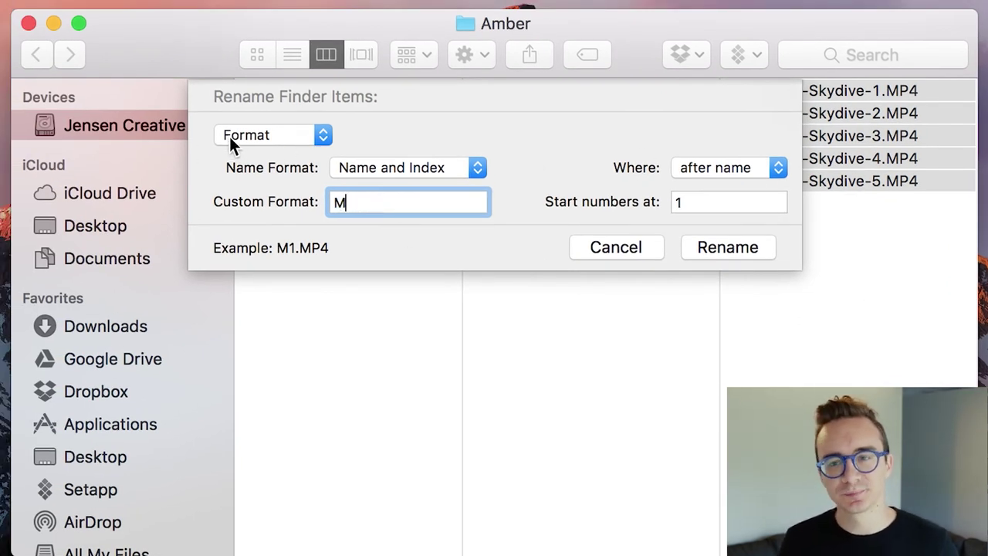
pyautogui.click(284, 131)
pyautogui.click(287, 135)
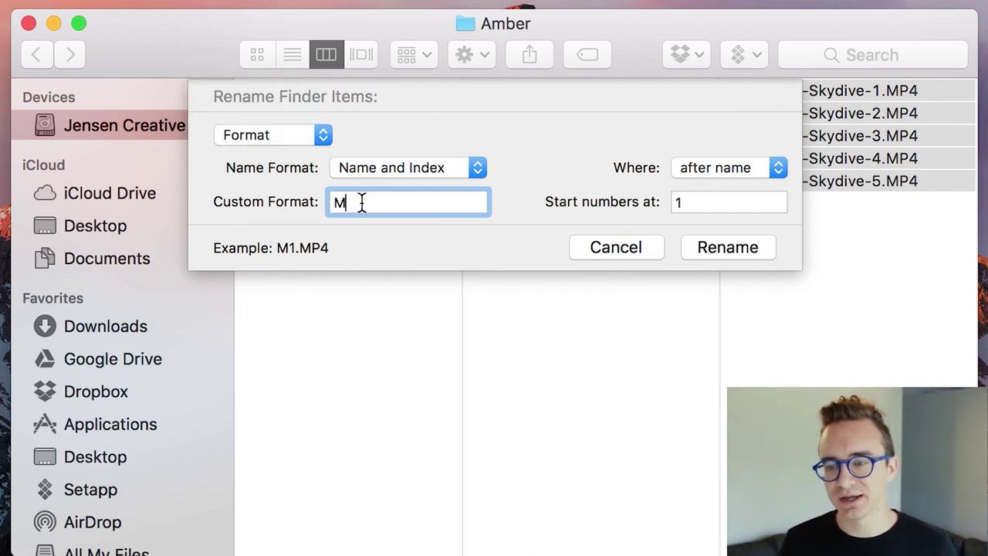
pyautogui.write('Amber')
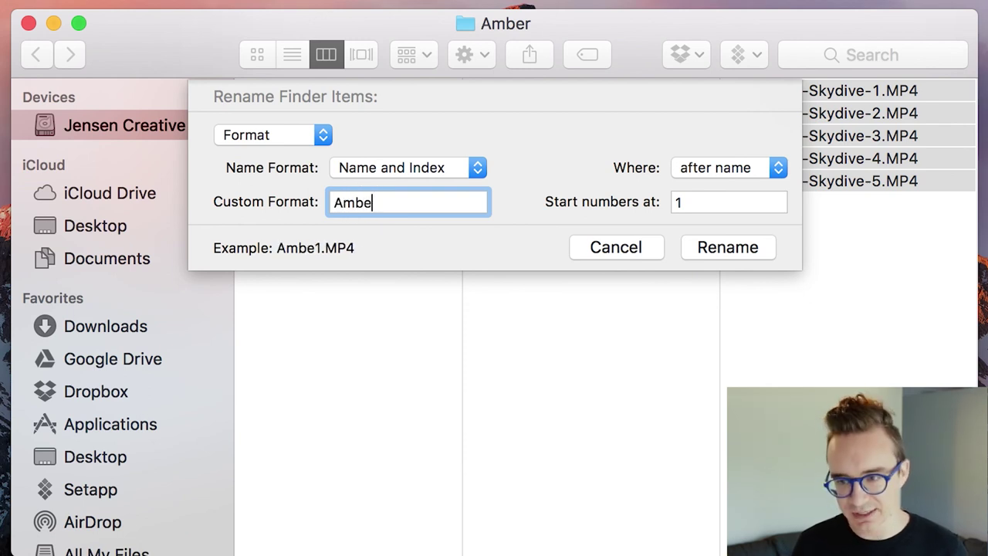
pyautogui.press('BackSpace')
pyautogui.press('BackSpace')
pyautogui.write('r-')
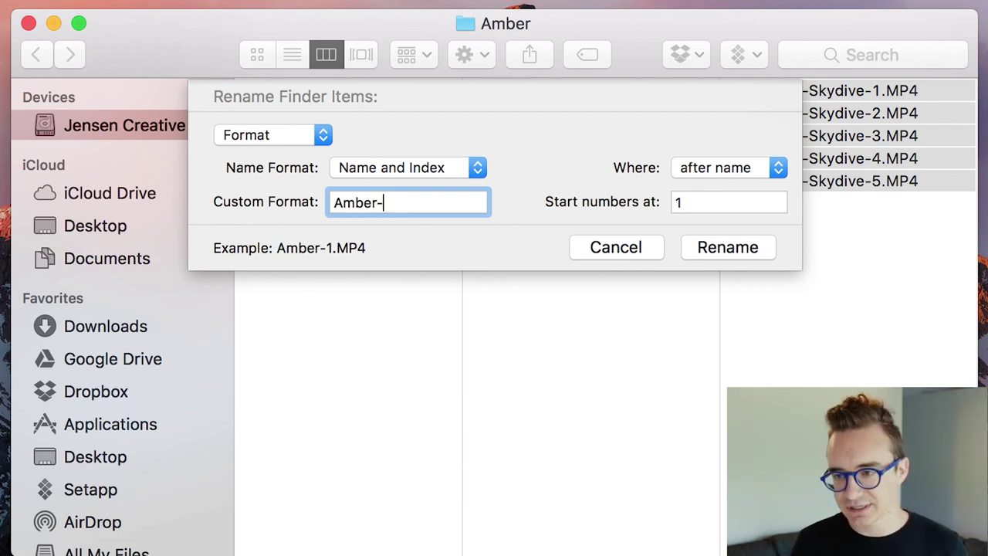
pyautogui.write('Skydive-')
pyautogui.press('Tab')
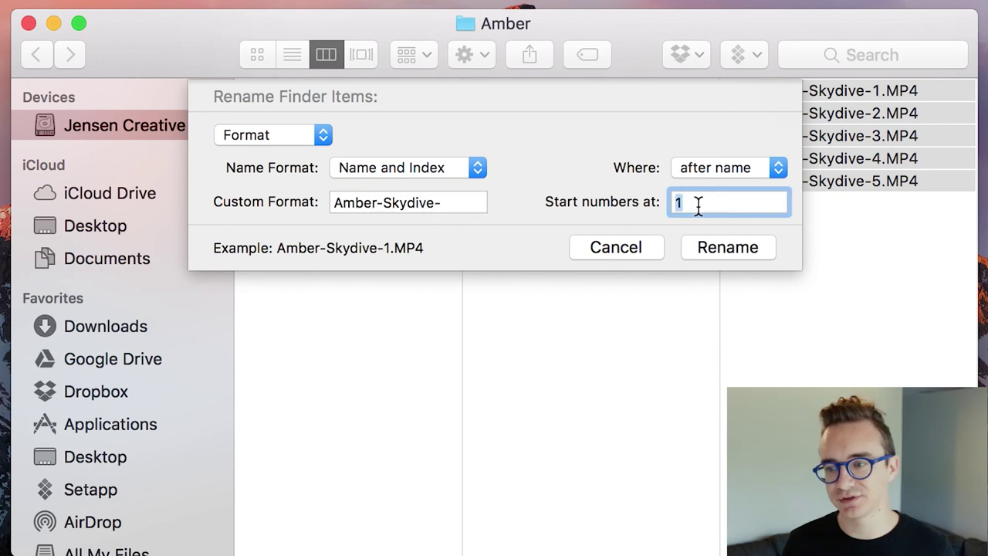
pyautogui.write('100')
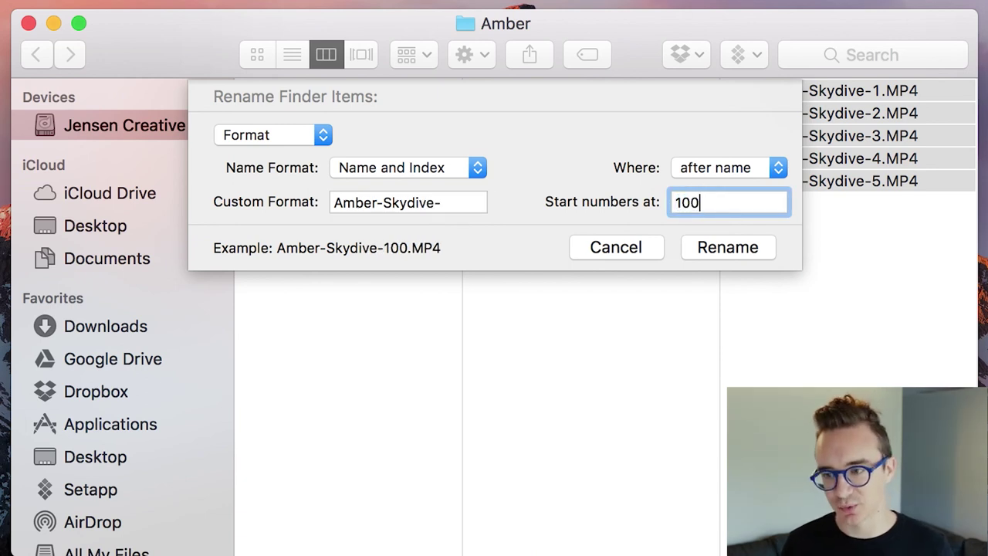